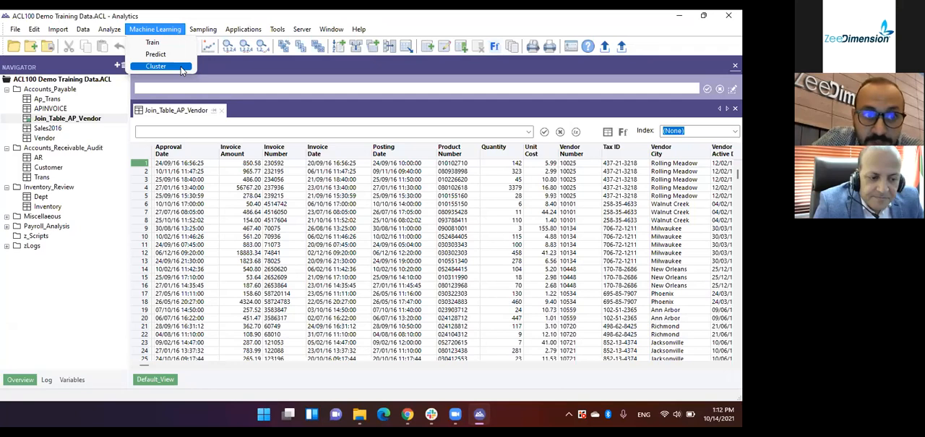
Look over the Cluster settings for the Join_Table_AP_Vendor table and close them without running.
left_click(182, 69)
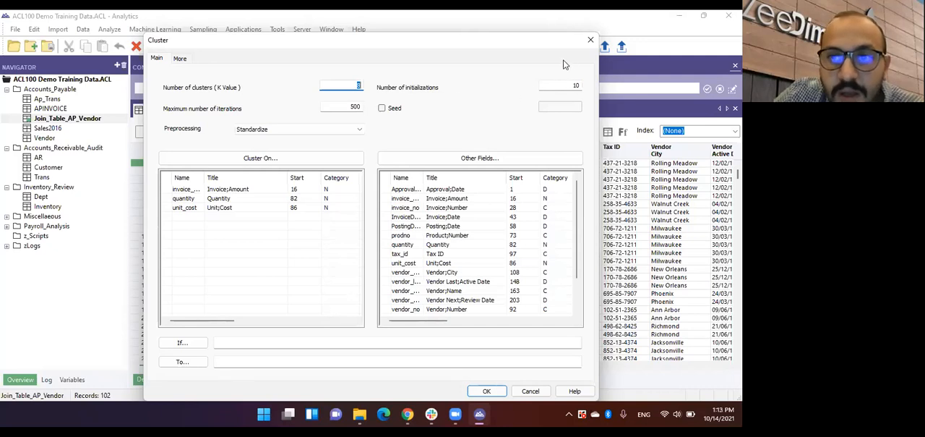
left_click(591, 41)
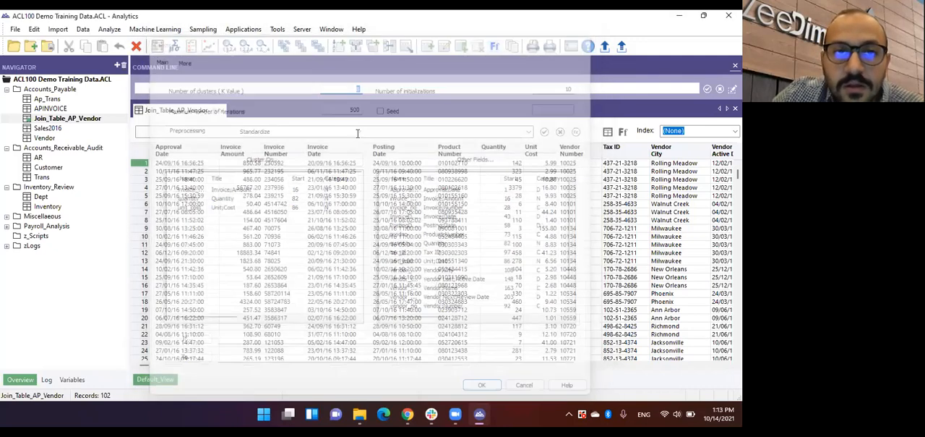
Open the Ap_Trans table and browse the functions available in its view filter's Expression Builder.
double_click(58, 99)
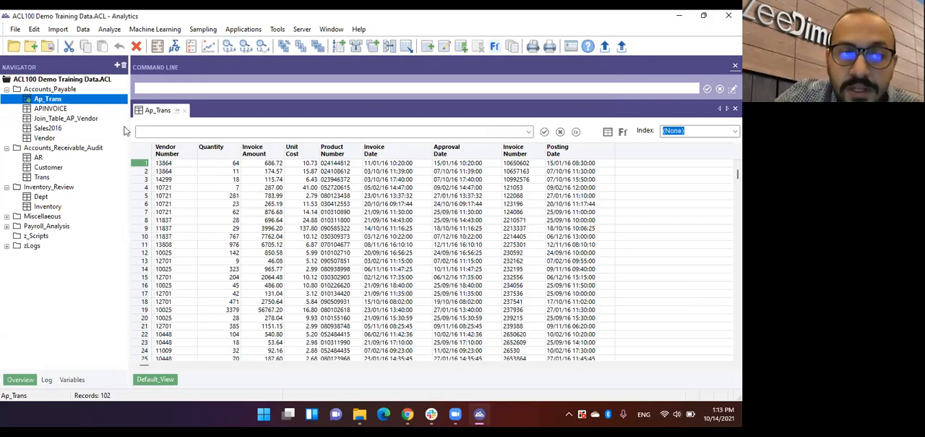
left_click(577, 133)
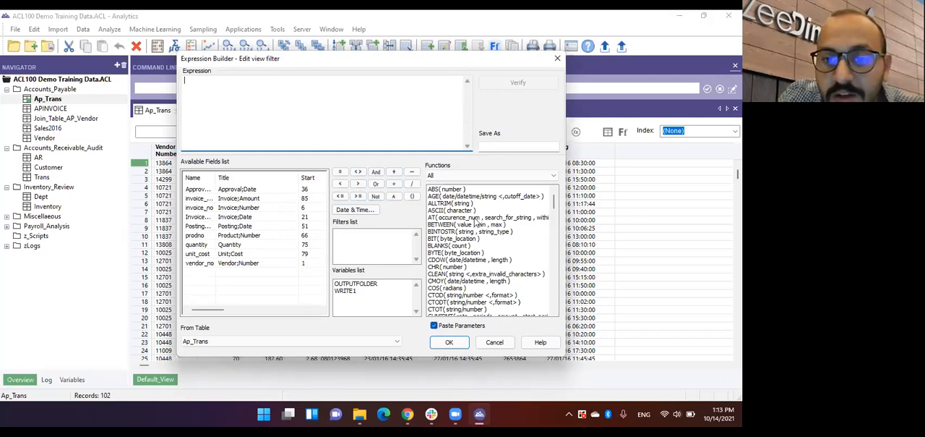
scroll(475, 221, "down", 3)
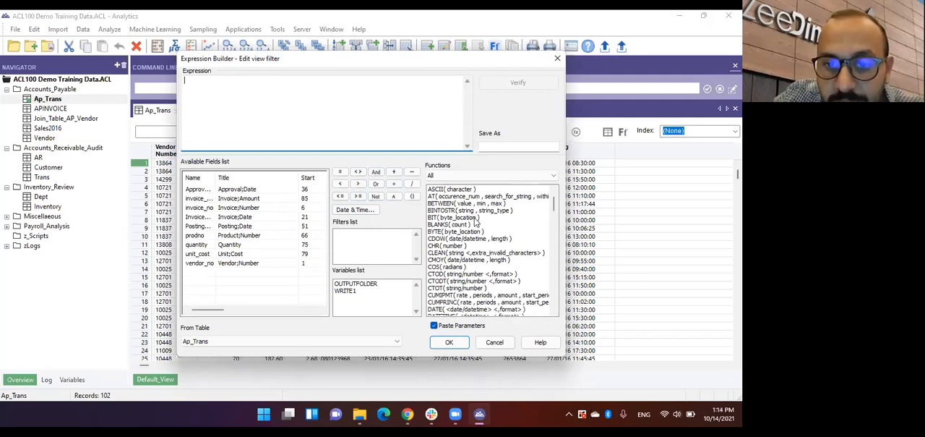
scroll(475, 223, "down", 3)
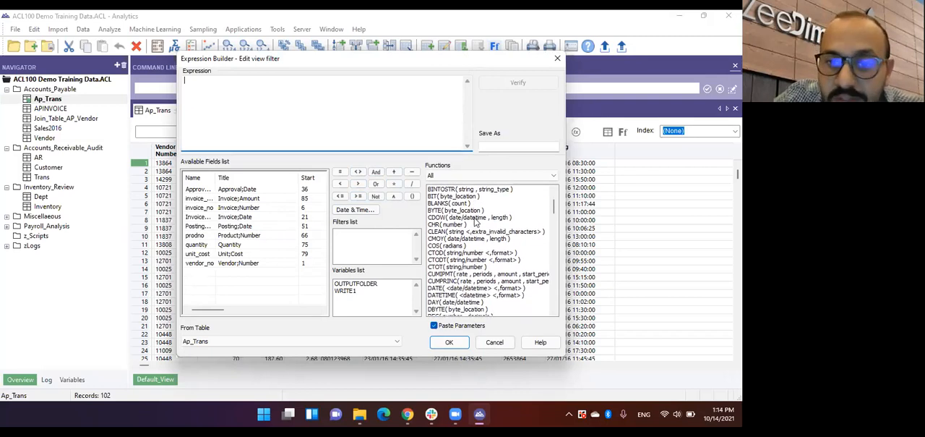
scroll(475, 223, "down", 3)
scroll(475, 222, "down", 3)
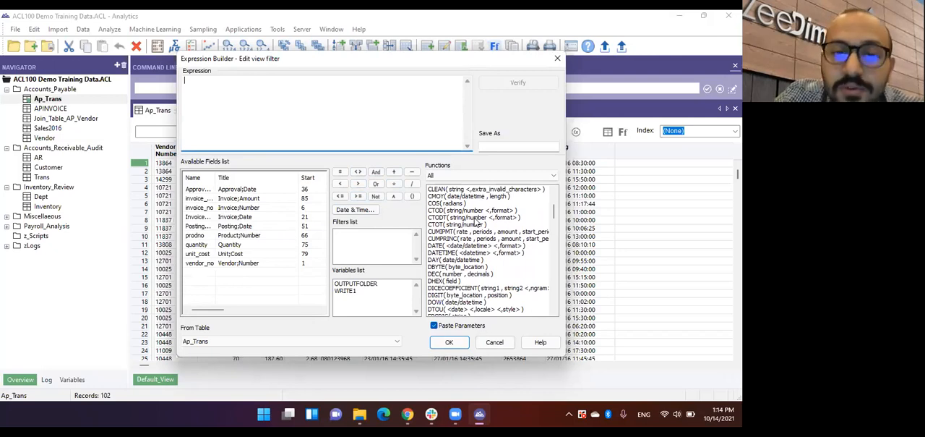
left_click(558, 58)
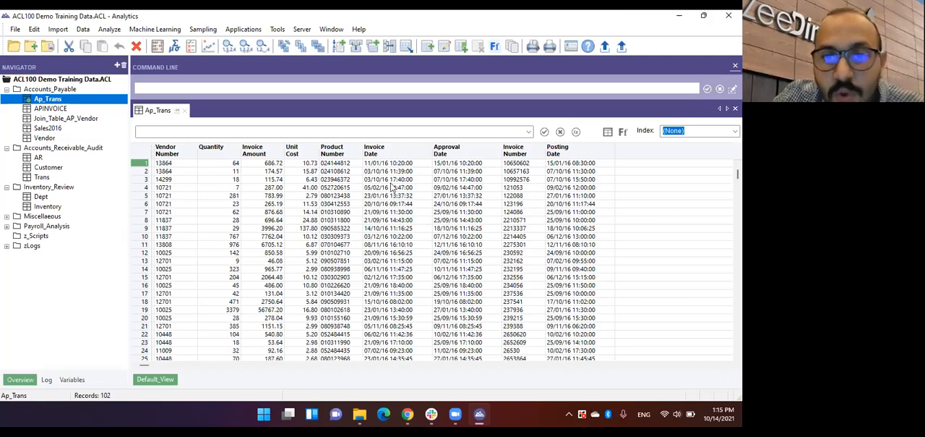
Filter the Ap_Trans view with the expression invoice_amount >= 12500 built in the Expression Builder.
left_click(575, 132)
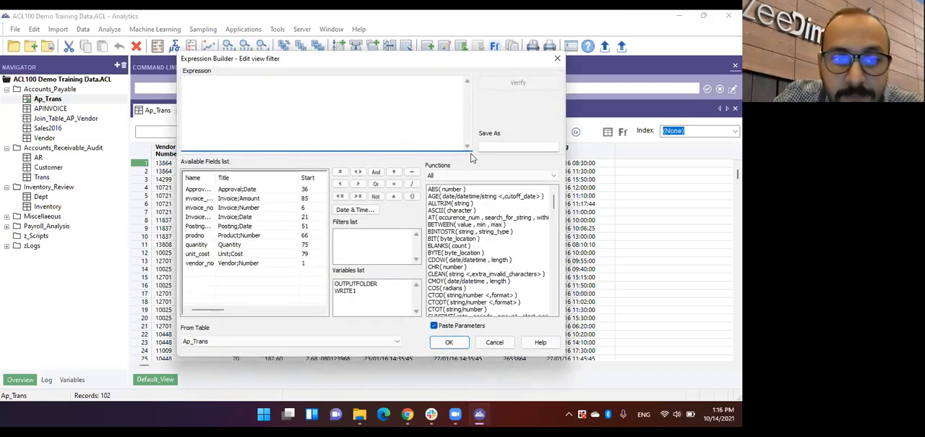
double_click(258, 201)
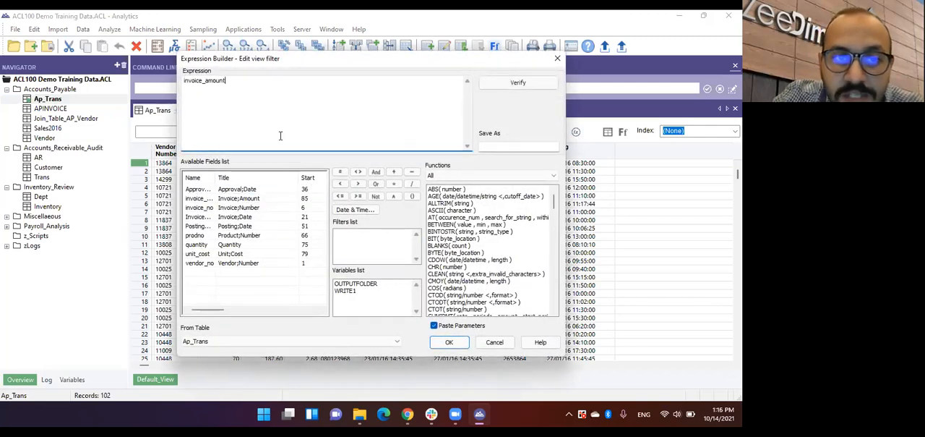
left_click(357, 195)
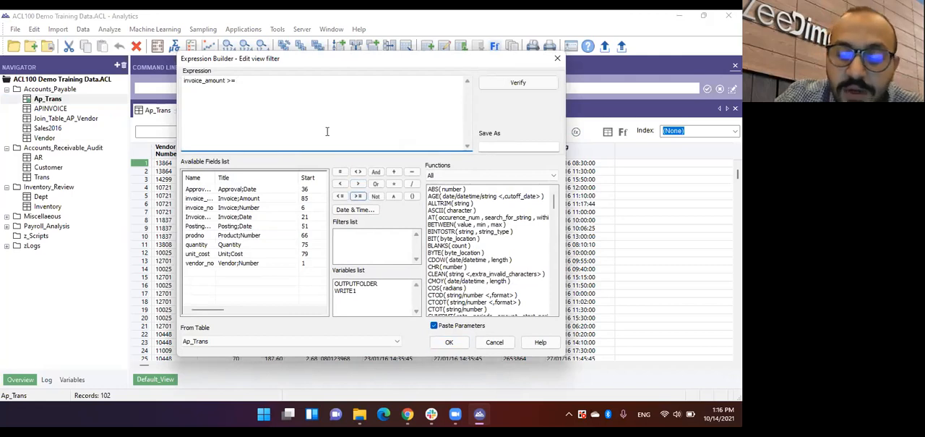
type("12500")
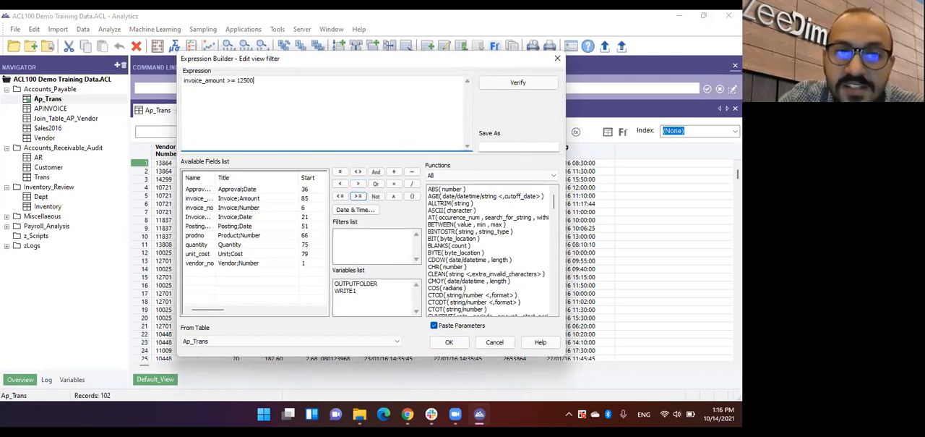
left_click(449, 342)
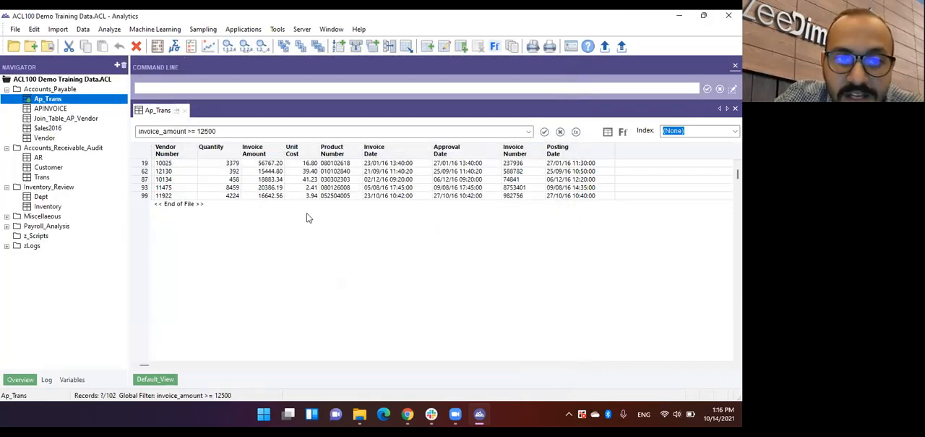
Extract the filtered Ap_Trans records to a new table named r_OverLimit_Invoices.
left_click(82, 30)
left_click(114, 60)
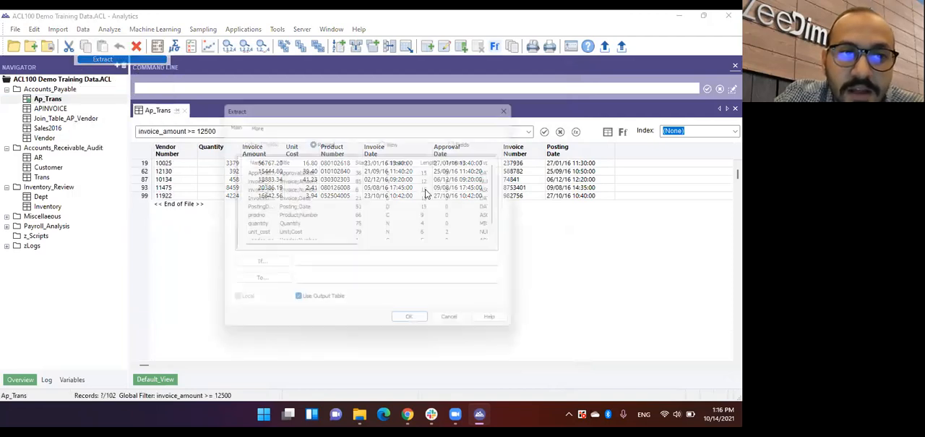
left_click(363, 284)
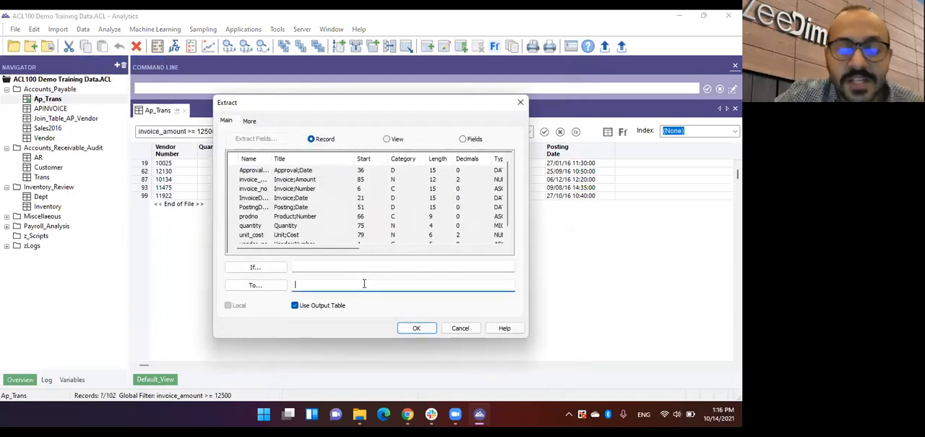
type("r_OverLimit_Invoices")
key("Return")
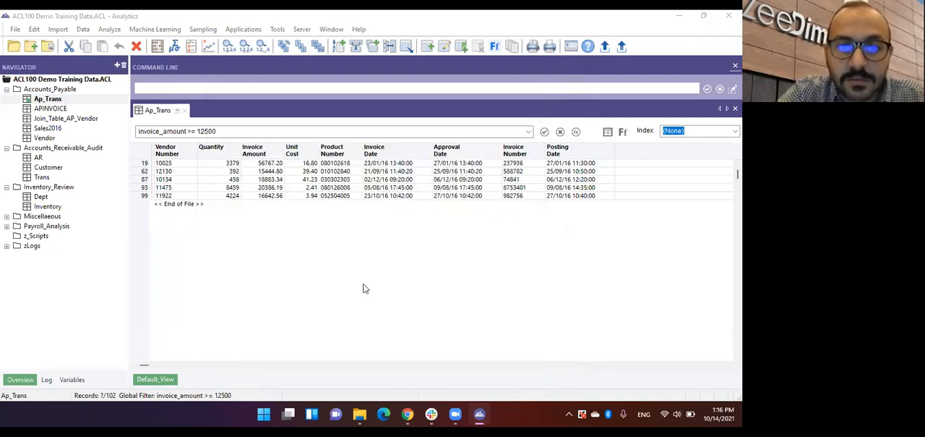
key("Return")
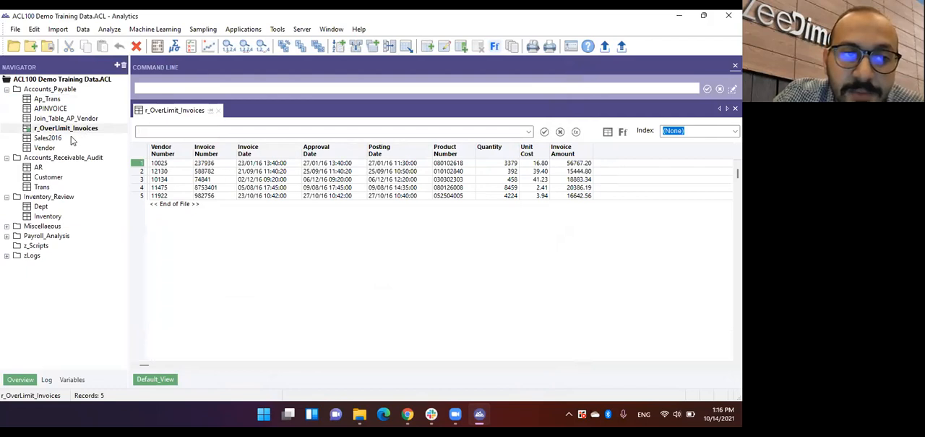
Set up an export of the r_OverLimit_Invoices table by View with HighBond as the export format.
left_click(84, 29)
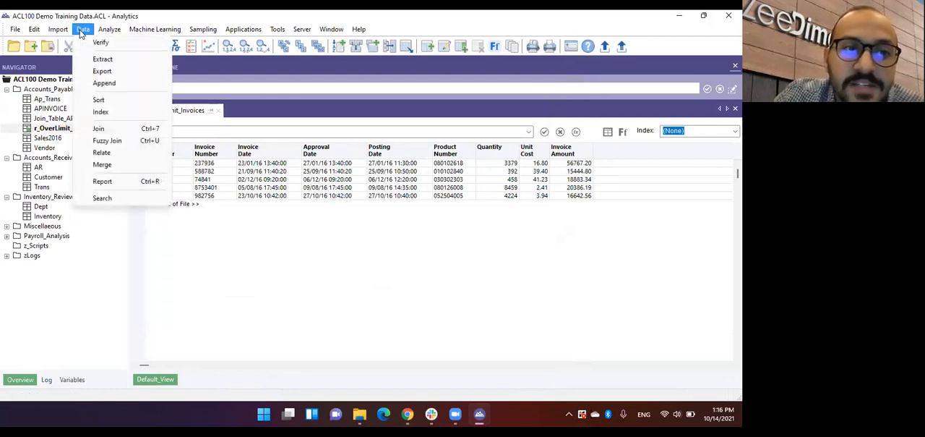
left_click(123, 72)
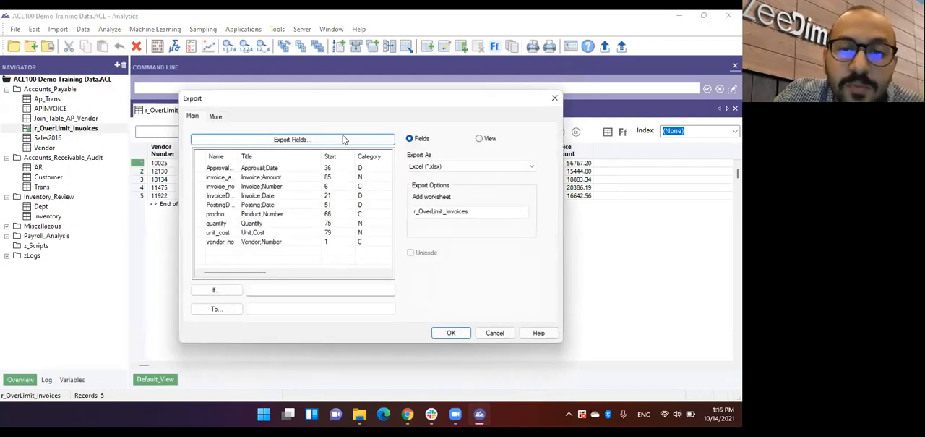
left_click(480, 138)
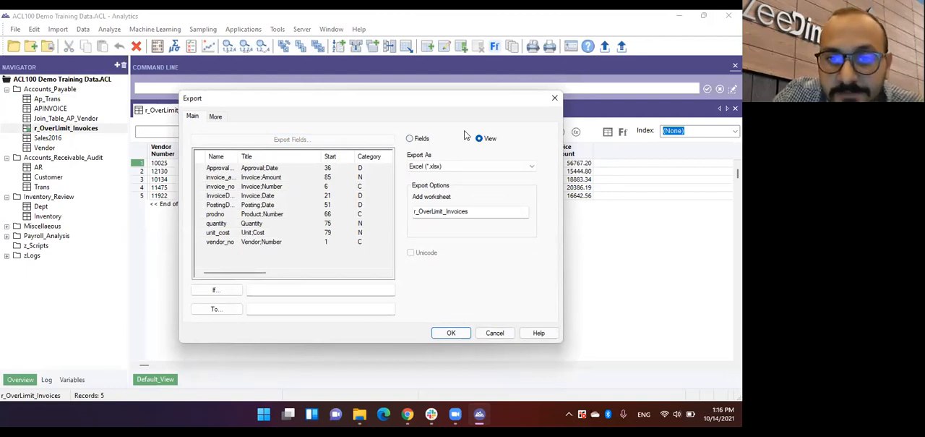
left_click(443, 166)
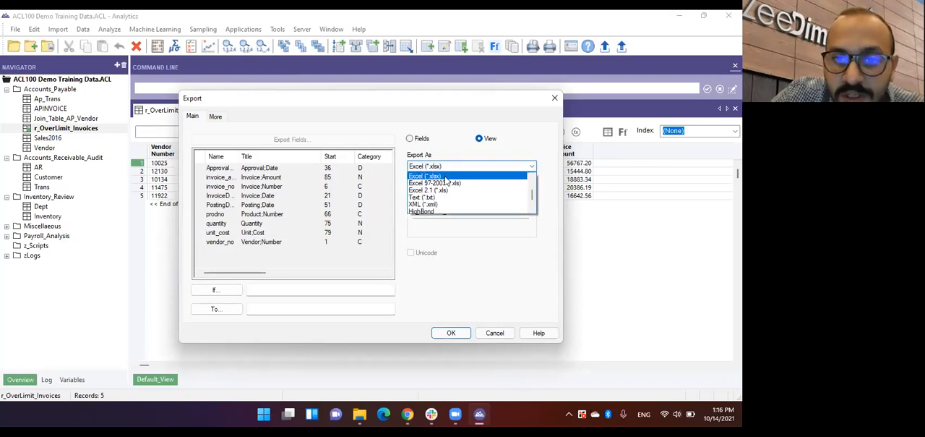
left_click(434, 210)
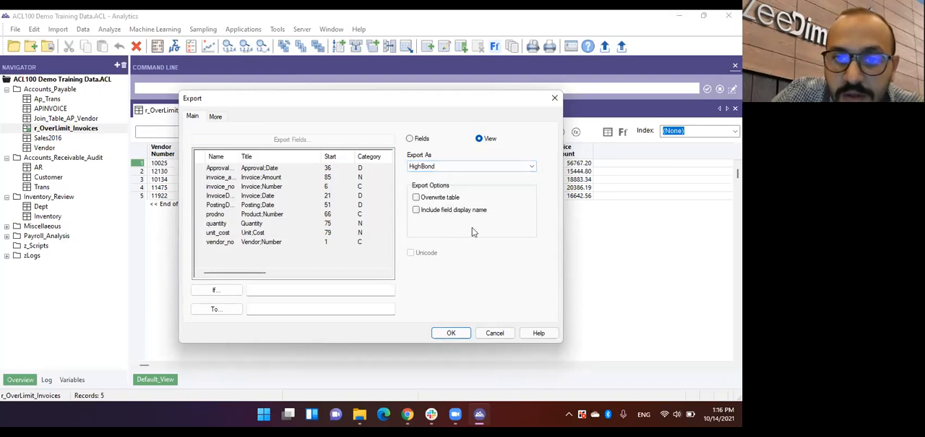
Choose the AP_OverLimit_Invoices test under Invoices_OverLimit > OverLimit_Invoices as the destination and run the export.
left_click(235, 309)
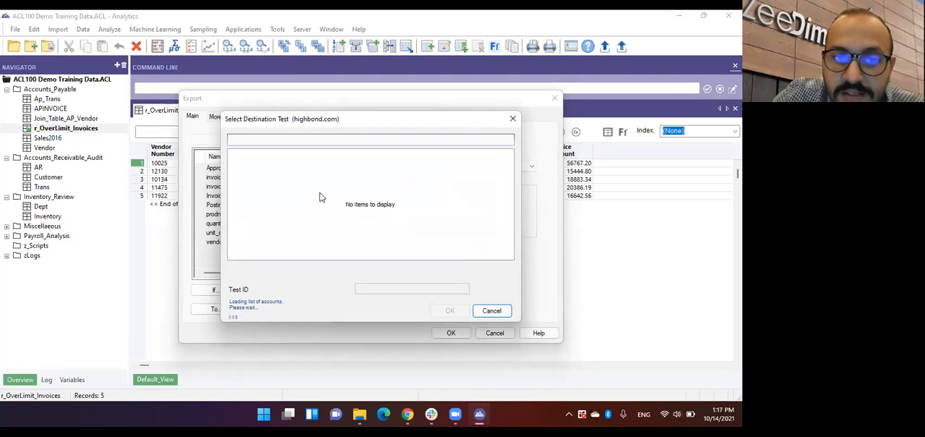
double_click(300, 154)
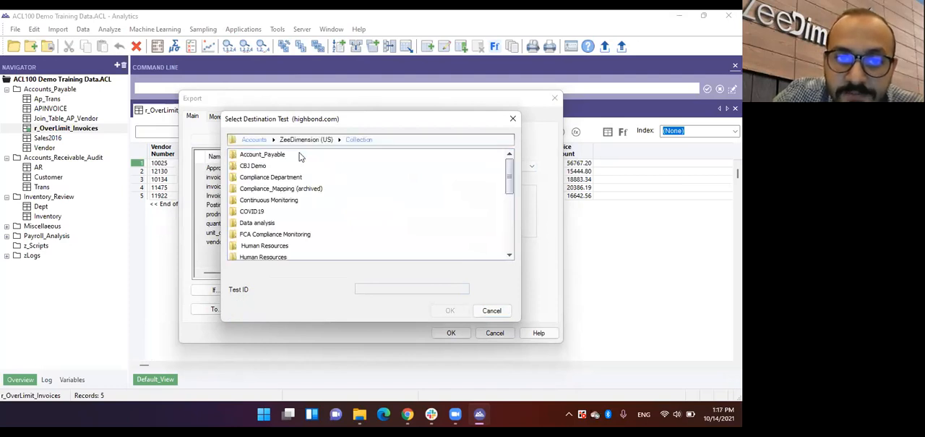
scroll(293, 184, "down", 1)
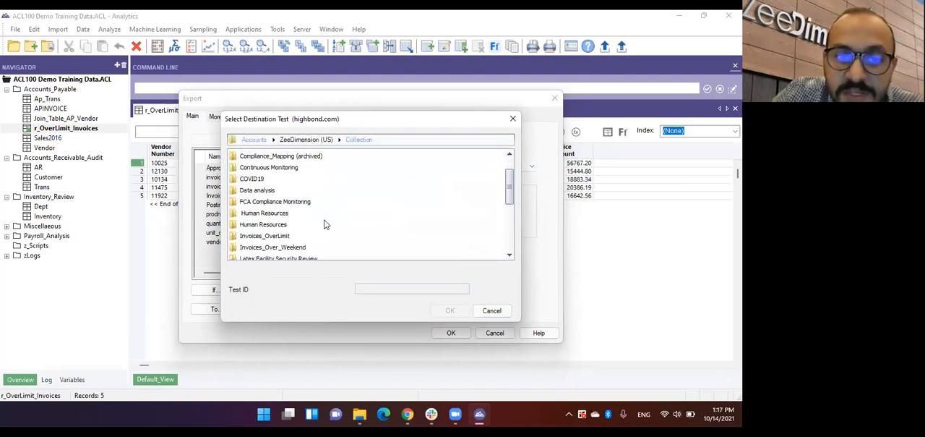
double_click(281, 241)
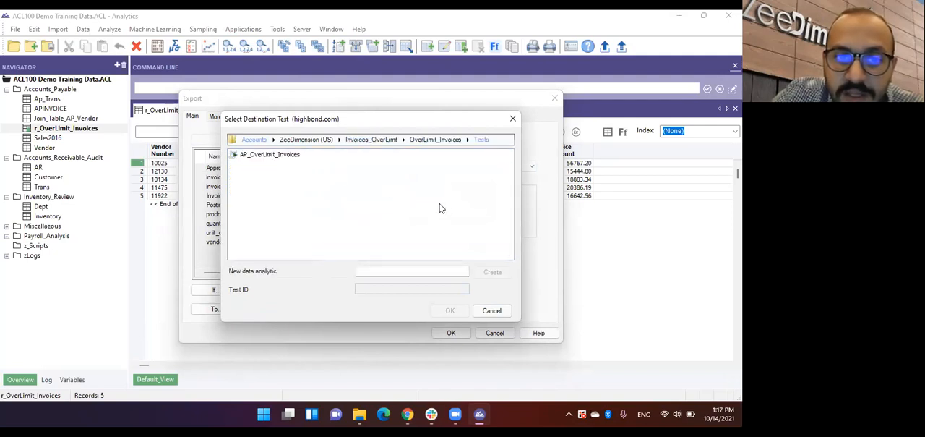
left_click(299, 156)
left_click(448, 311)
left_click(449, 331)
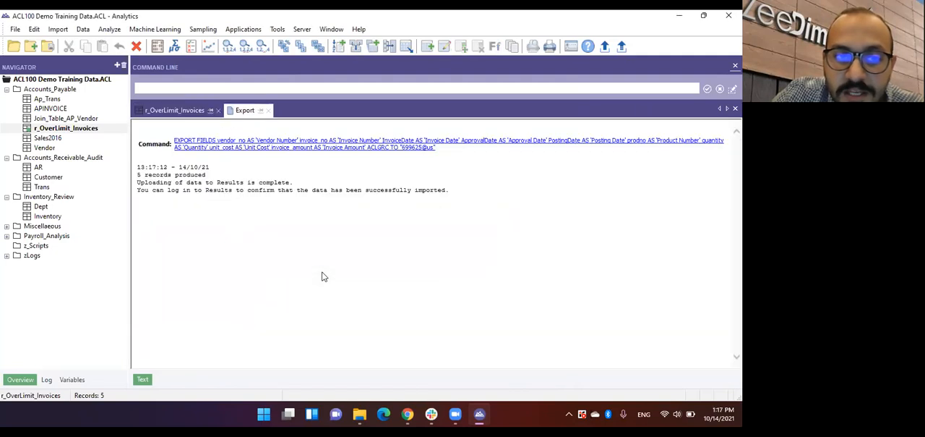
Reopen the Ap_Trans table and show the project's command log in a widened navigator.
double_click(54, 100)
left_click(235, 110)
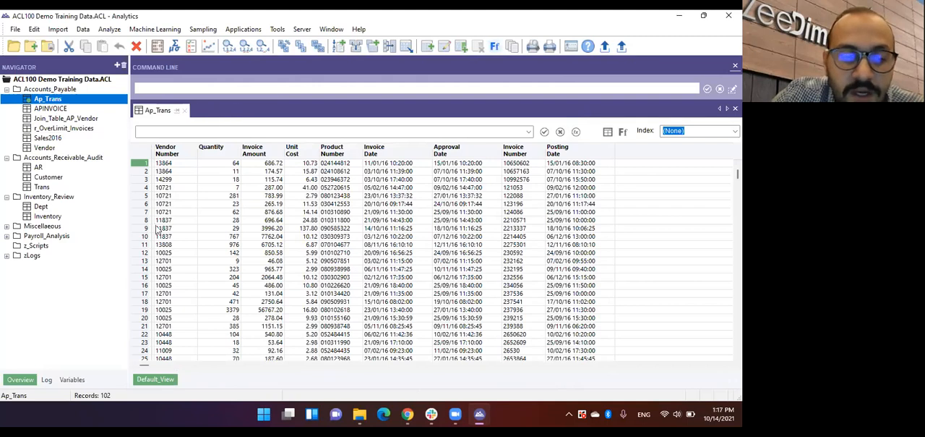
left_click(47, 380)
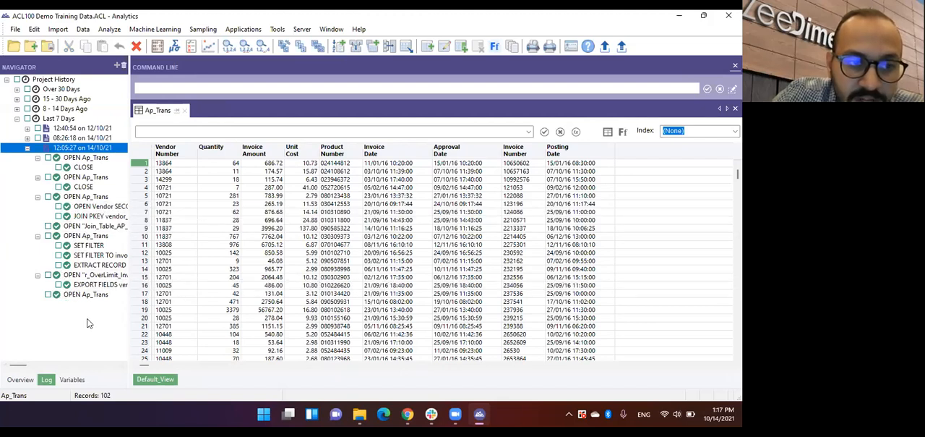
left_click_drag(128, 242, 158, 242)
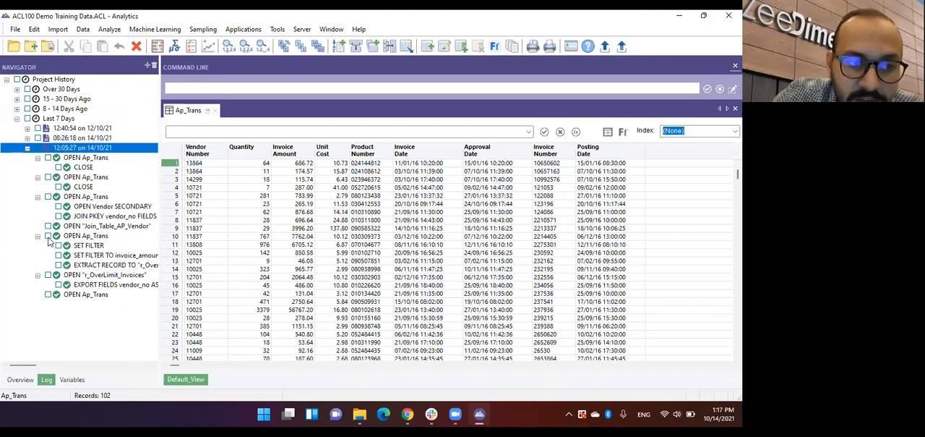
Mark the log entries for opening Ap_Trans, the invoice_amount filter, the extraction and the r_OverLimit_Invoices export, leaving out the empty SET FILTER.
left_click(48, 236)
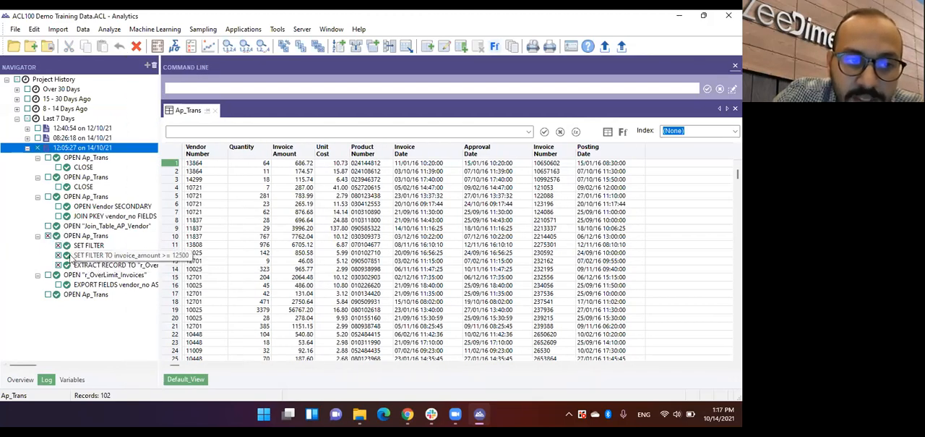
left_click(58, 246)
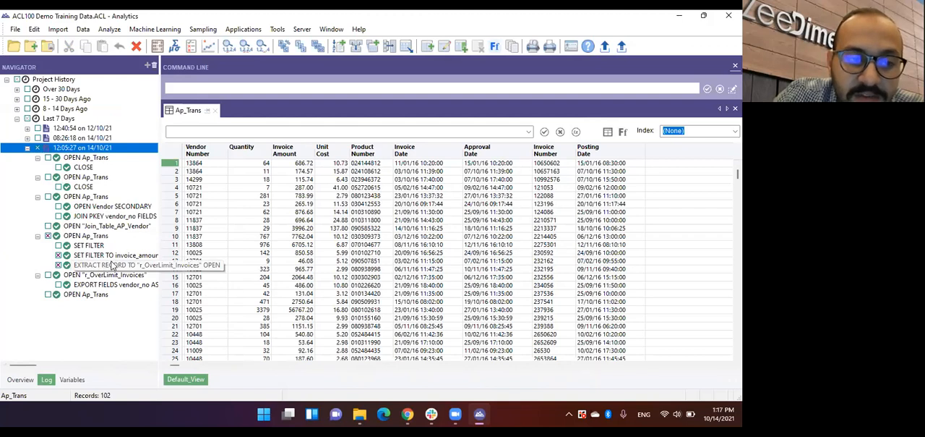
left_click(48, 275)
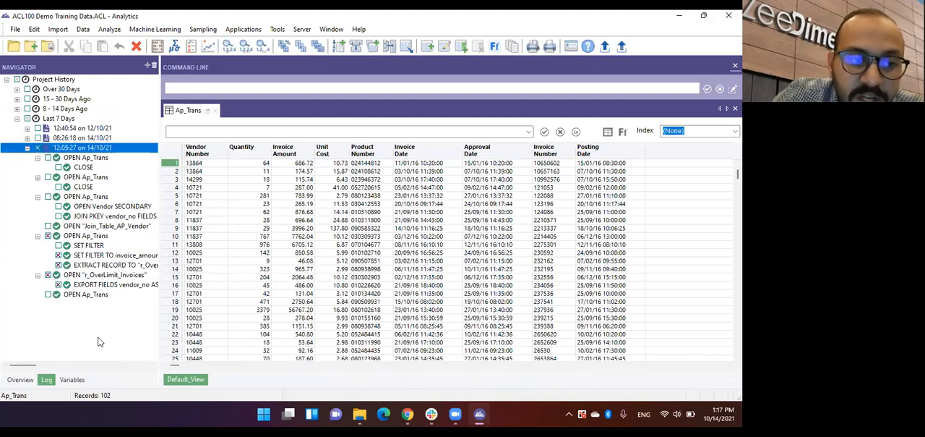
Save the marked log entries as a script named Overlimit_Invoices_Check.
right_click(125, 289)
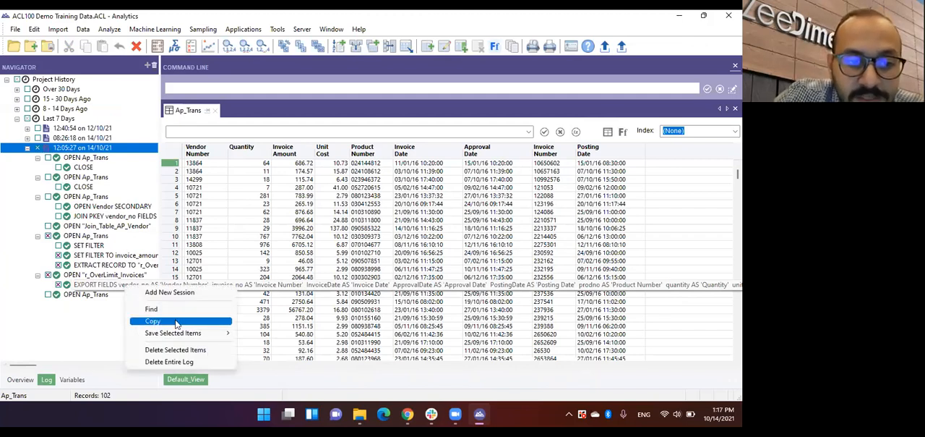
mouse_move(200, 336)
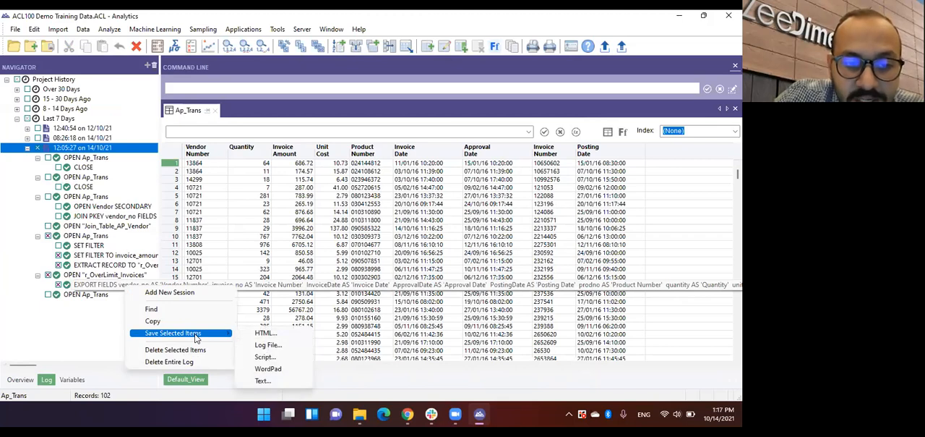
left_click(264, 357)
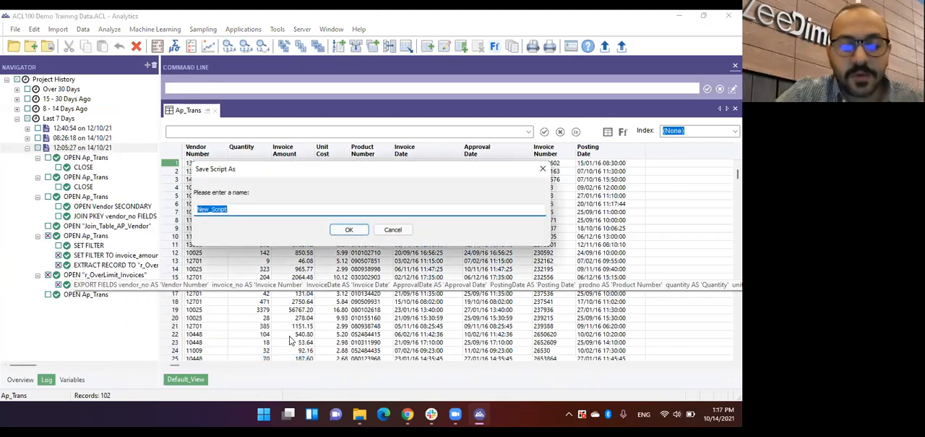
type("Overlim")
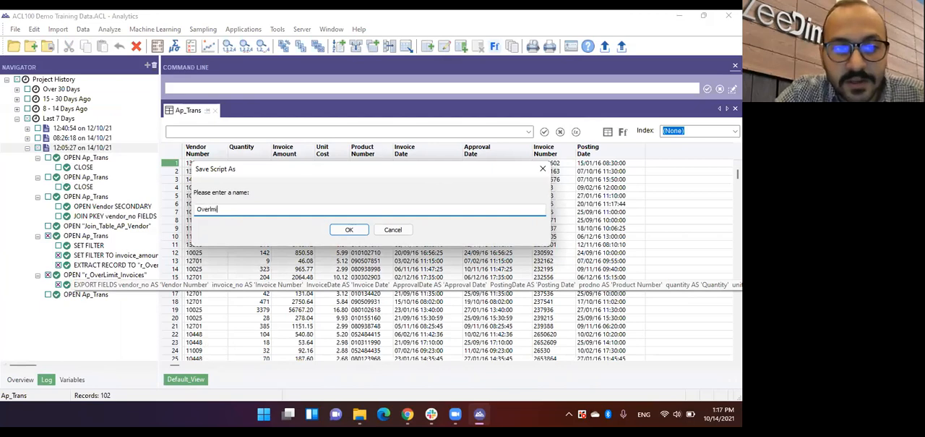
key("BackSpace")
key("BackSpace")
type("imit")
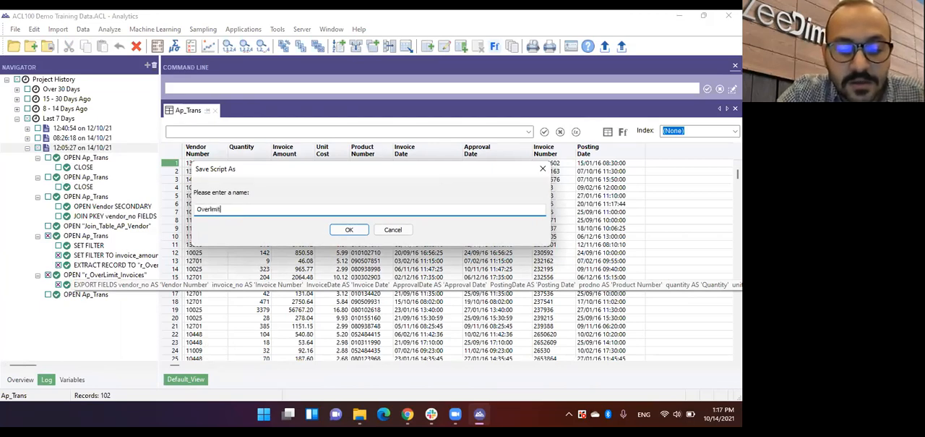
type("_Invoices_Check")
key("Return")
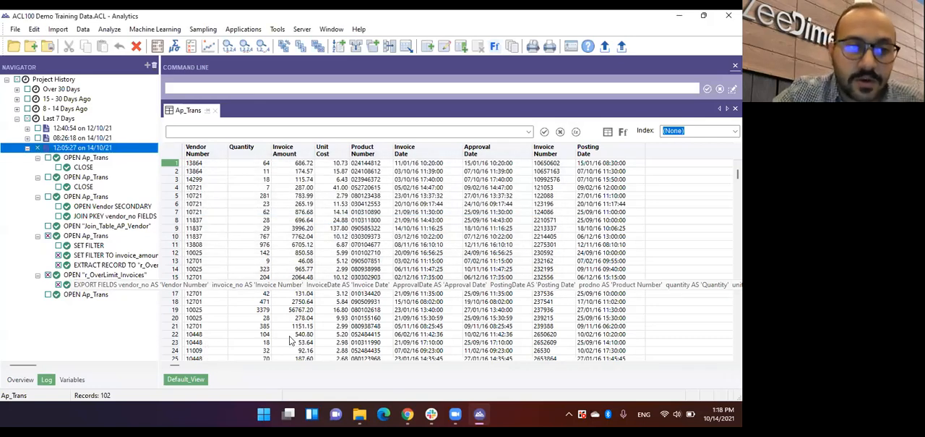
Open the Overlimit_Invoices_Check script from the project overview and insert two blank lines above its first command.
left_click(29, 379)
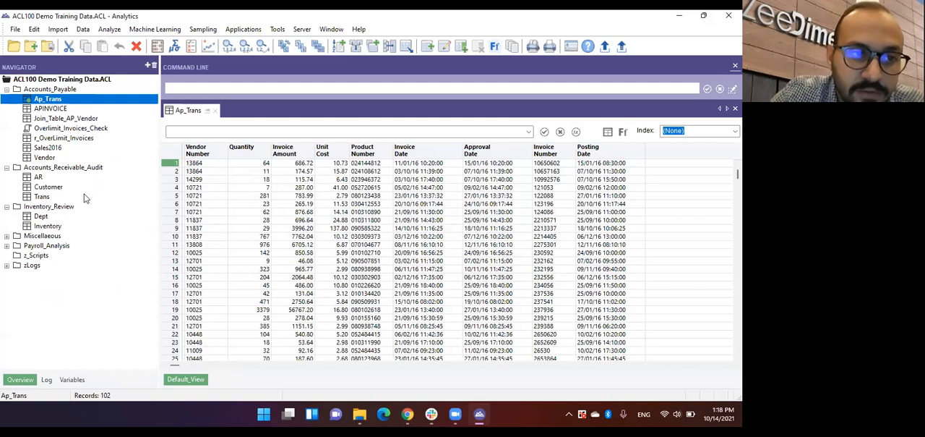
double_click(90, 129)
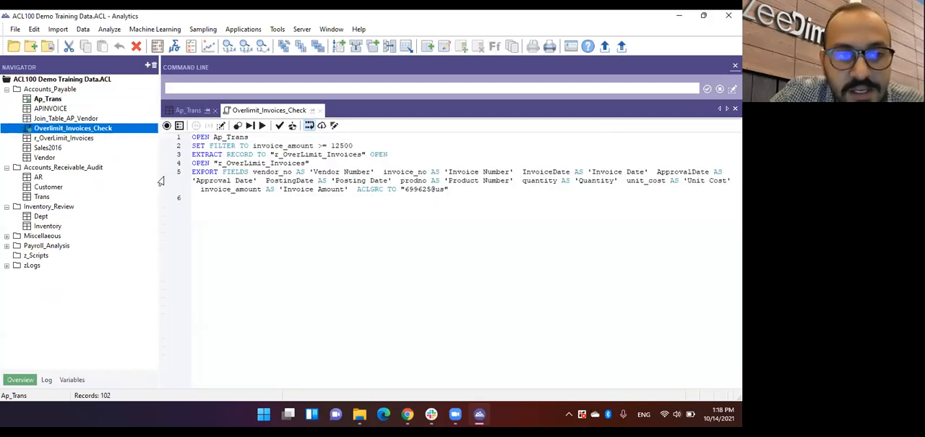
left_click_drag(159, 181, 131, 181)
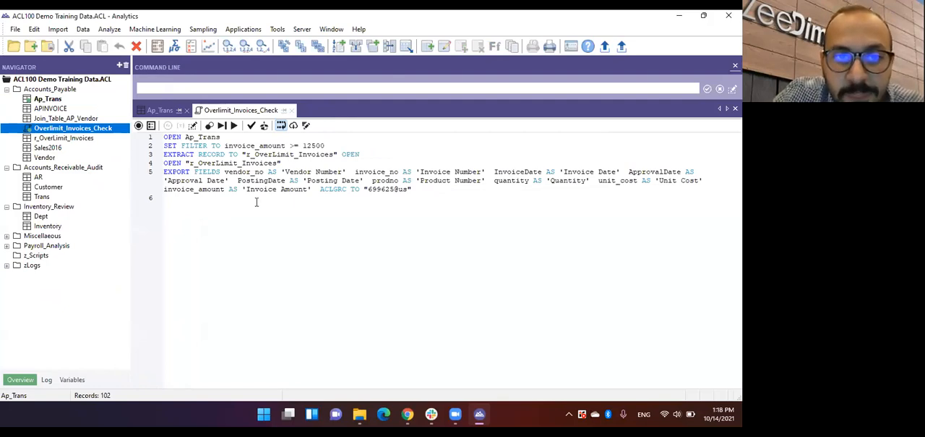
left_click(165, 138)
key("Return")
key("Return")
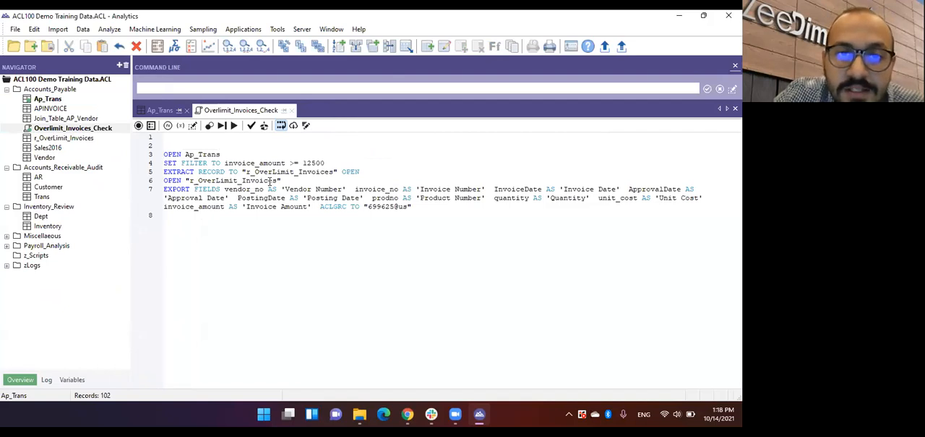
Add an analysis-type analytic header named Overlimit_Invoices_Ap that keeps the log file, and save the changes to the script.
left_click(305, 126)
left_click(187, 186)
type("Overlimit_Invoices_Ap")
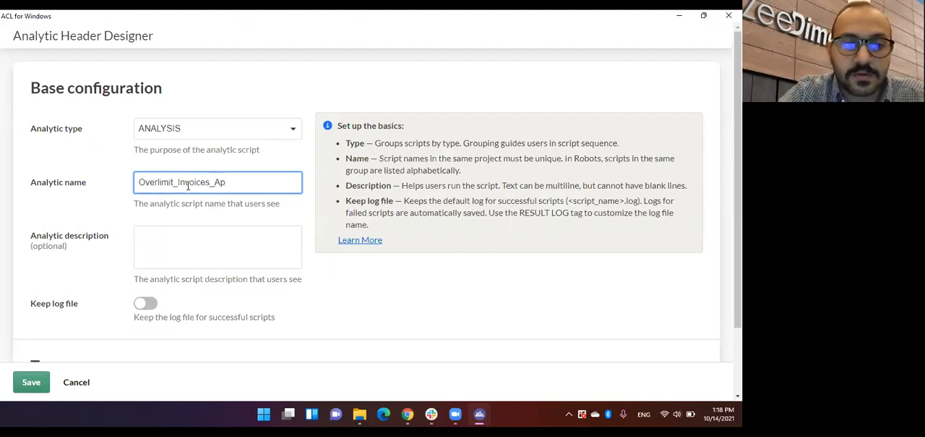
left_click(143, 303)
left_click(30, 382)
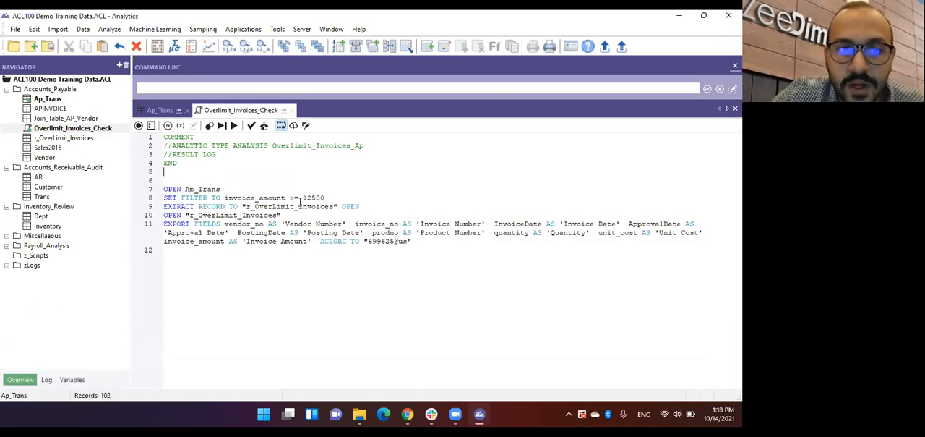
key("ctrl+s")
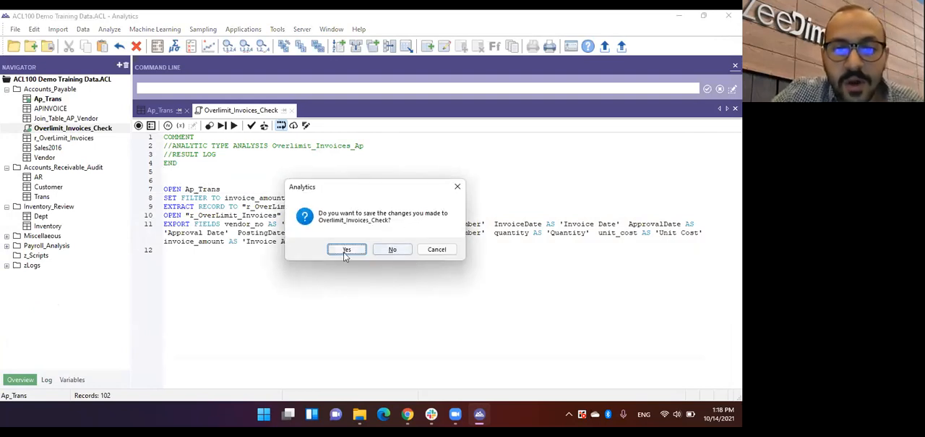
left_click(344, 251)
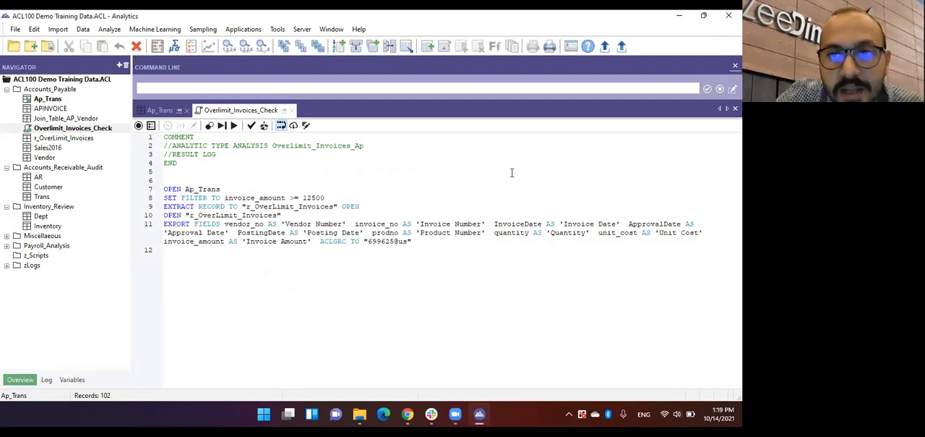
Start committing the scripts to HighBond despite the script warnings, choosing the existing Overlimit_Invoices robot as the destination.
left_click(622, 48)
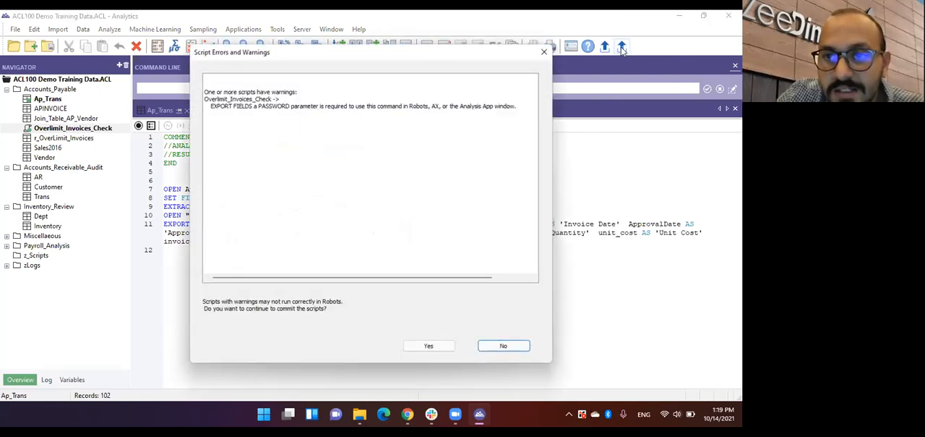
left_click(428, 347)
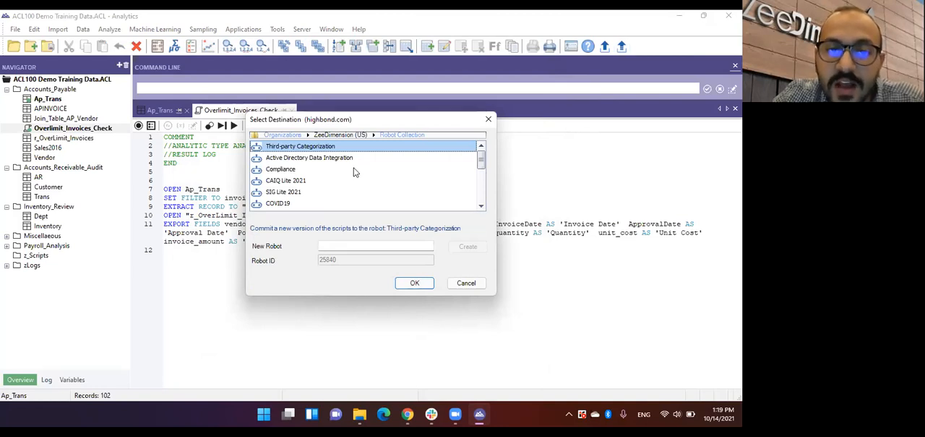
scroll(353, 172, "down", 2)
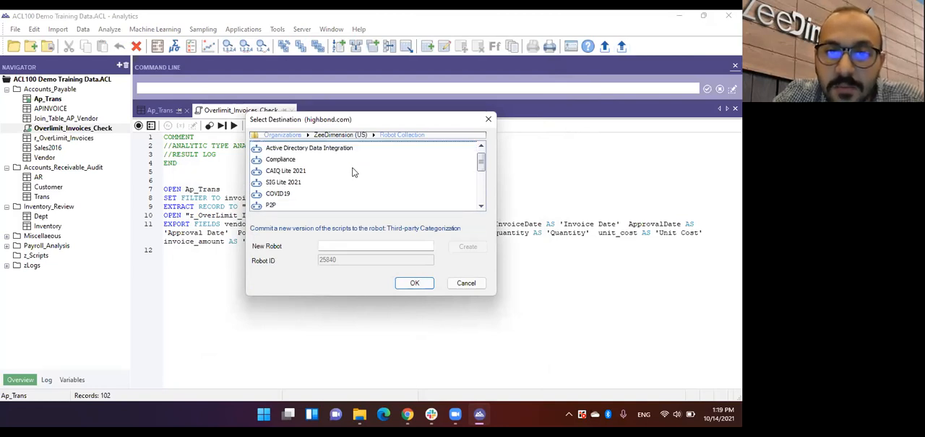
scroll(354, 172, "down", 1)
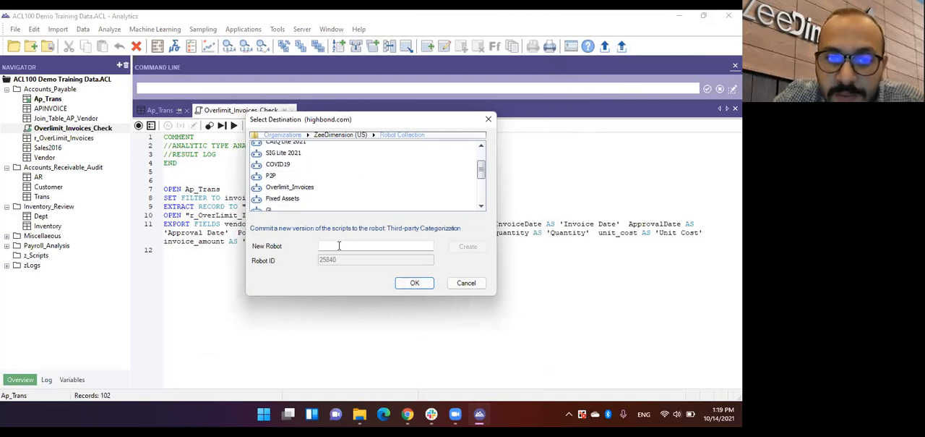
left_click(311, 189)
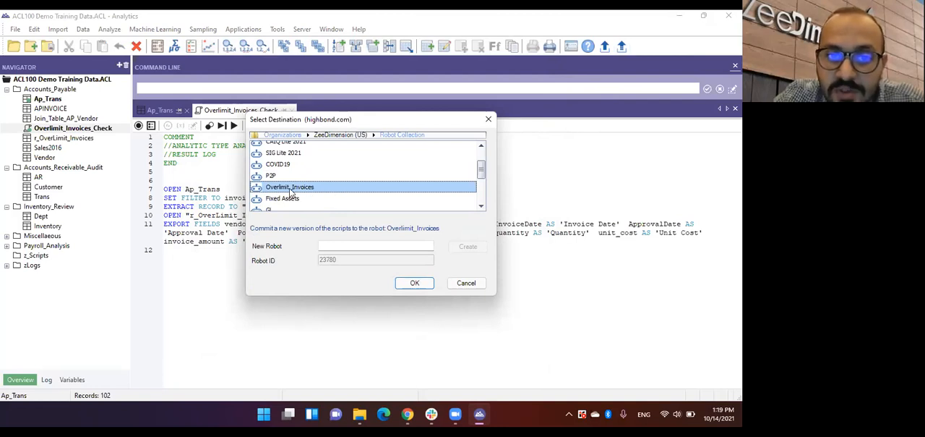
left_click(414, 283)
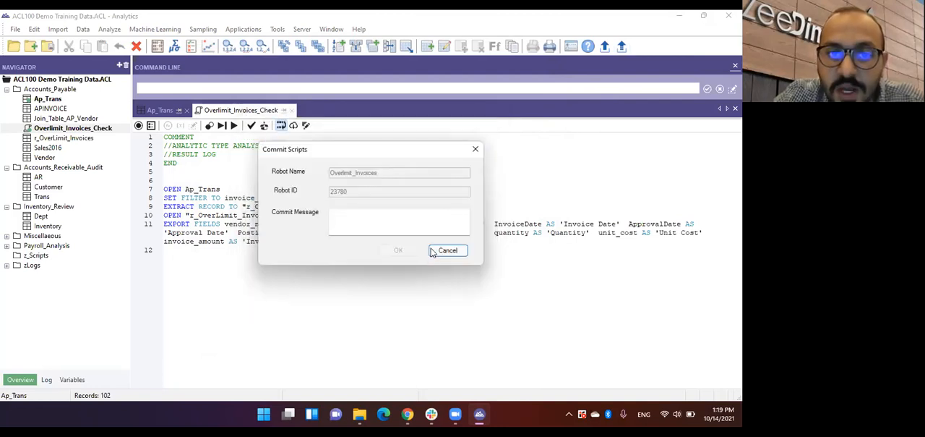
Commit the scripts with the message Overlimit_Invoices2021 and dismiss the confirmation.
left_click(404, 221)
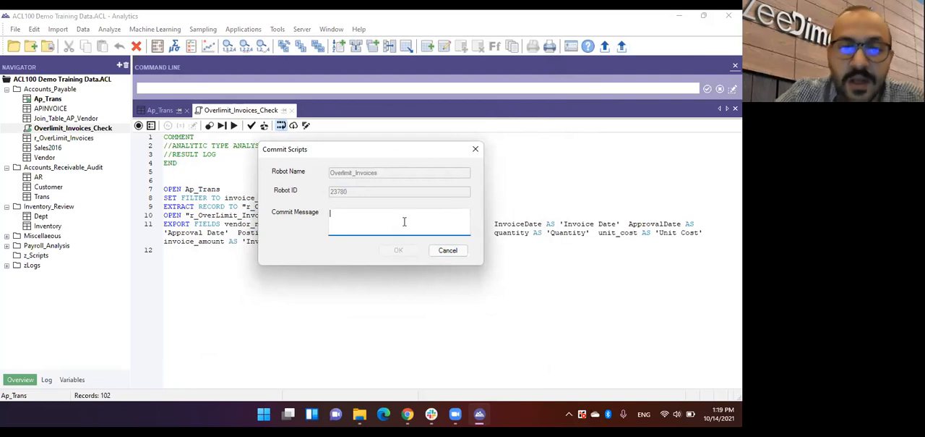
type("Ov")
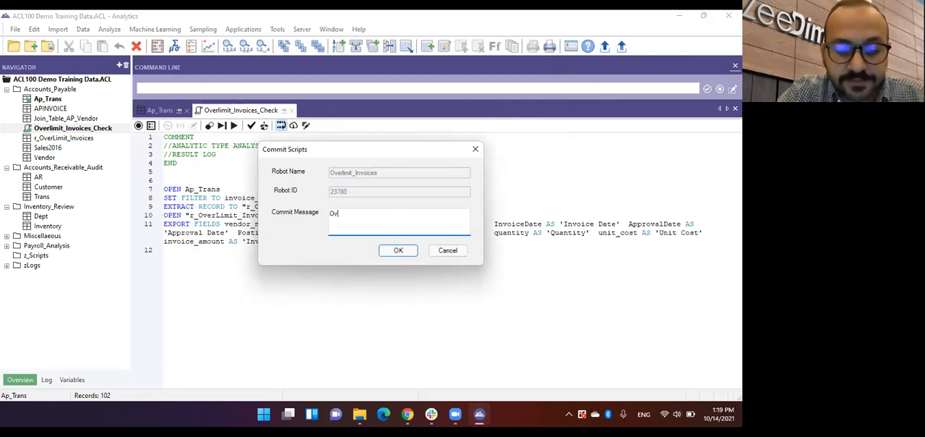
type("erlimit_In")
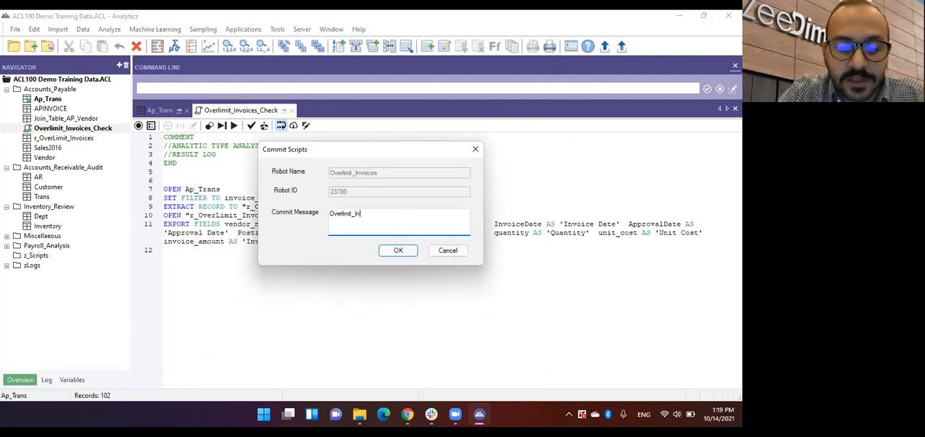
type("voices2021")
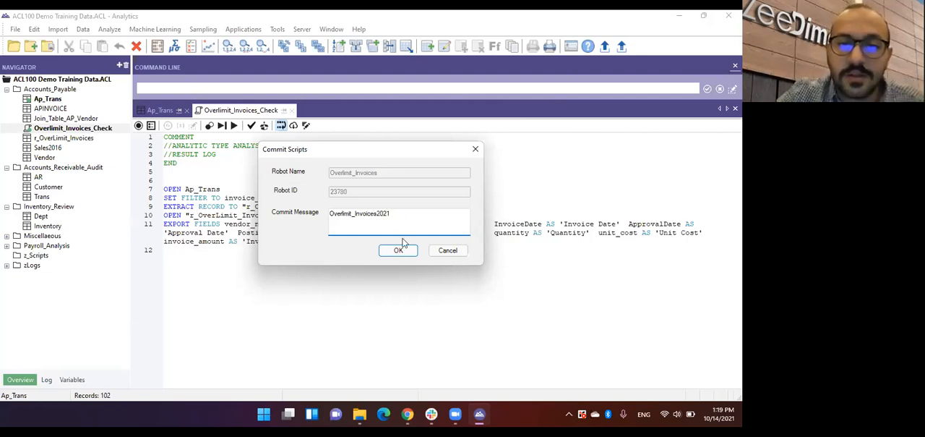
left_click(394, 249)
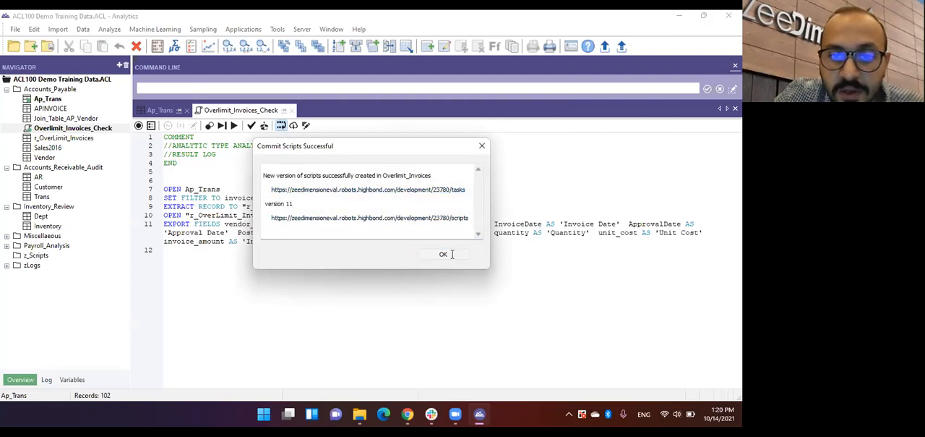
left_click(451, 254)
Switch to HighBond in the Chrome browser and open the Overlimit_Invoices robot from the Robots app.
left_click(407, 414)
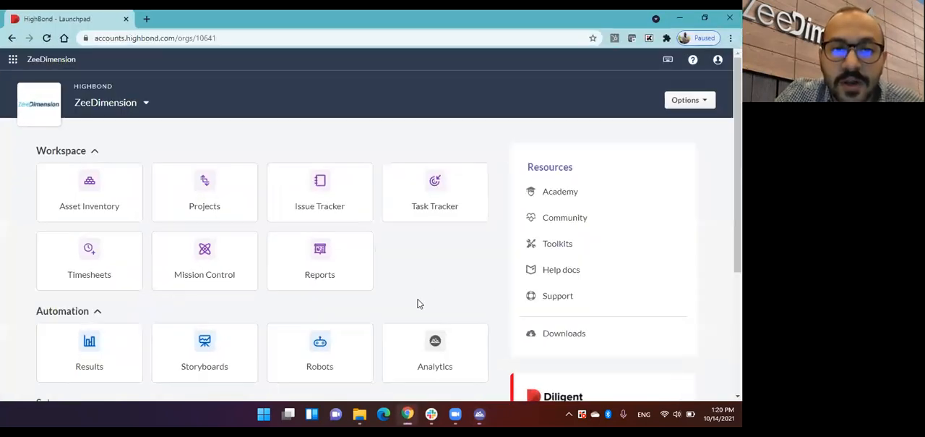
scroll(418, 251, "down", 1)
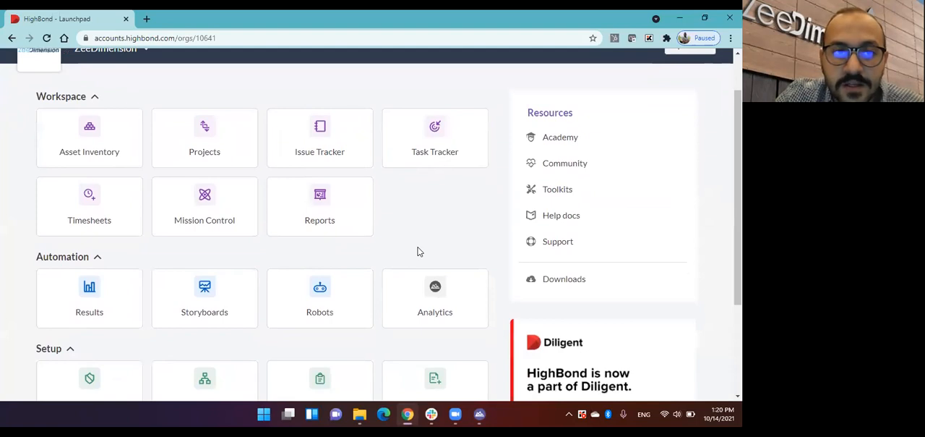
scroll(416, 251, "down", 1)
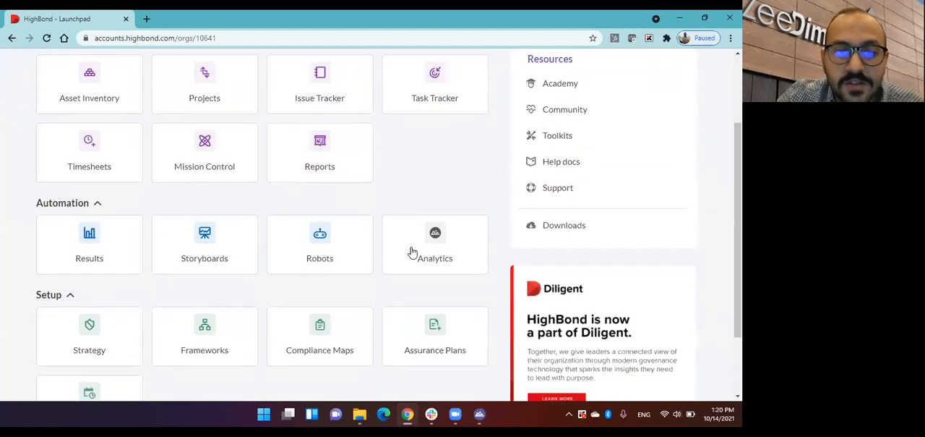
left_click(325, 246)
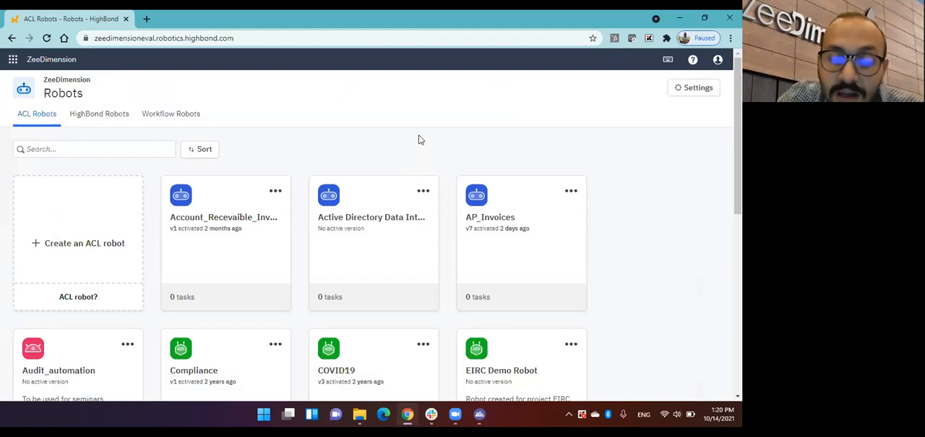
scroll(443, 138, "down", 1)
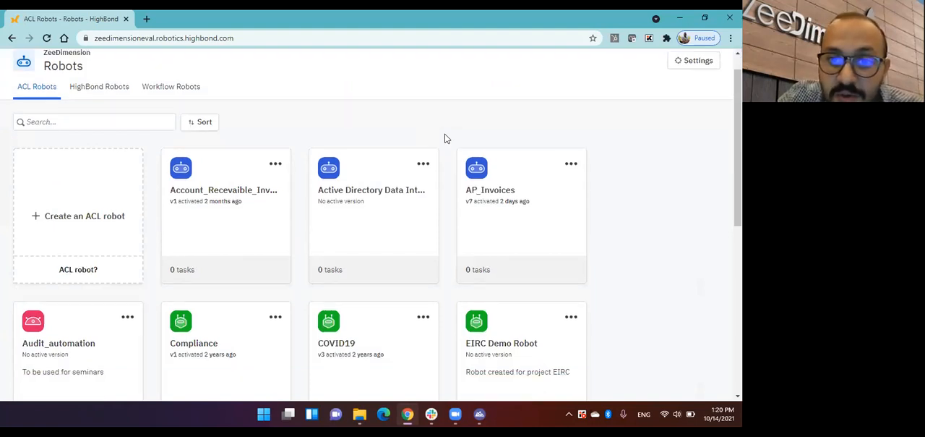
scroll(446, 138, "down", 1)
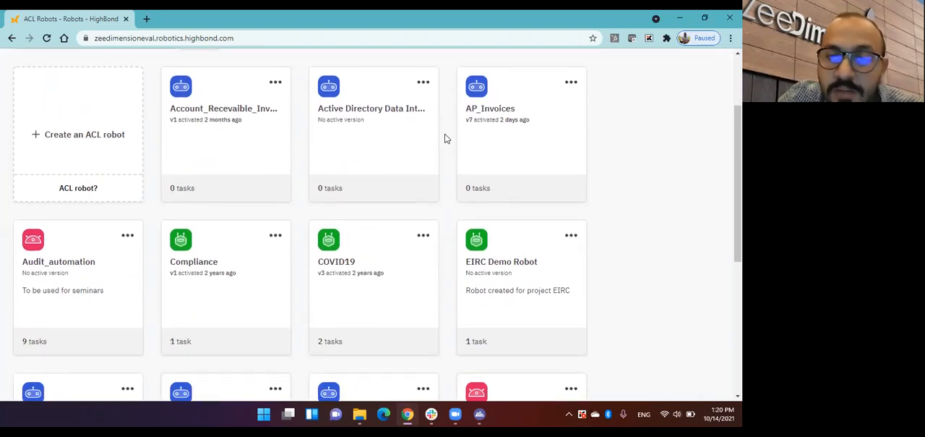
scroll(446, 138, "down", 5)
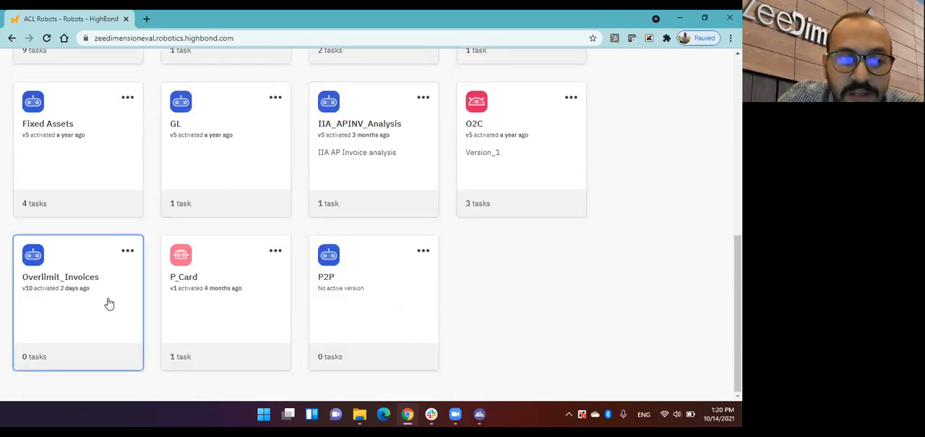
left_click(54, 294)
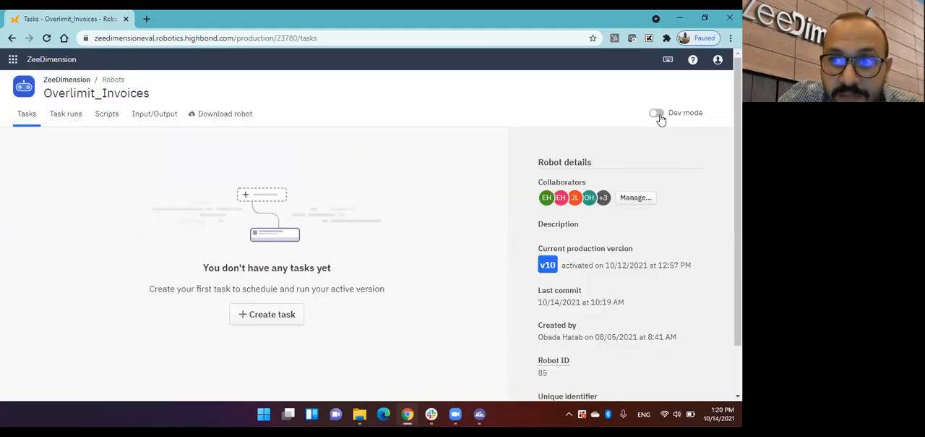
Turn on dev mode for the robot and review its list of script versions.
left_click(661, 116)
left_click(107, 118)
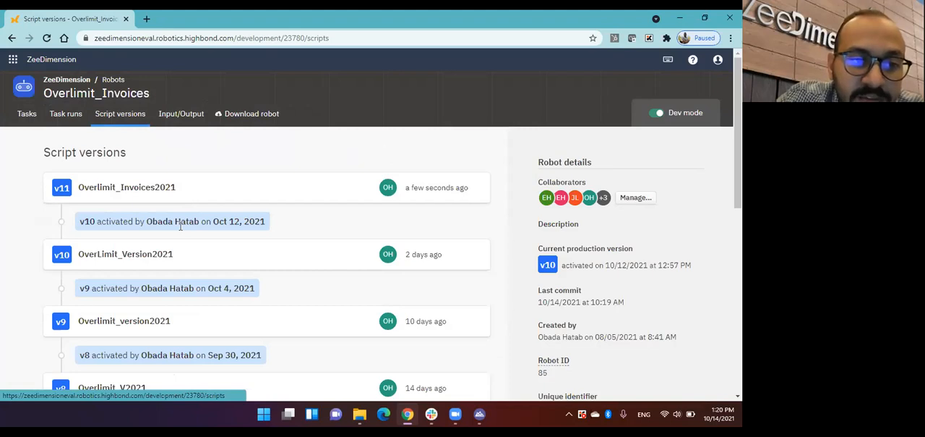
scroll(180, 226, "down", 3)
scroll(180, 226, "up", 3)
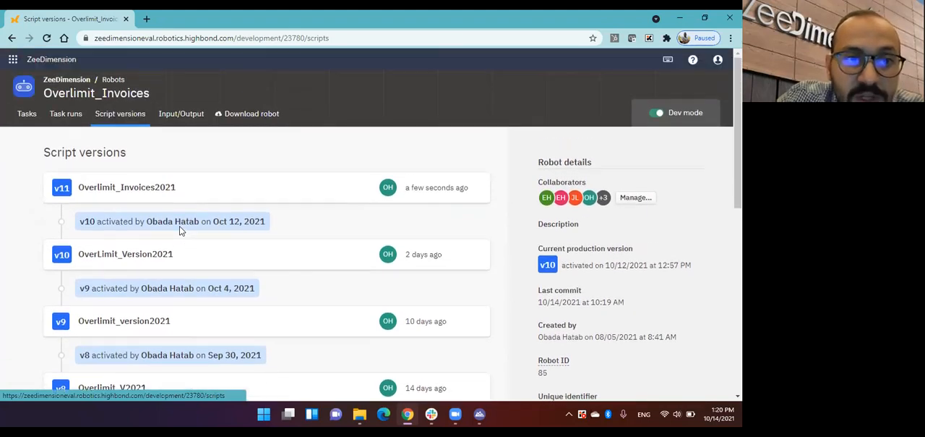
Activate script version 11, Overlimit_Invoices2021, as the robot's production version without adding a comment.
left_click(188, 191)
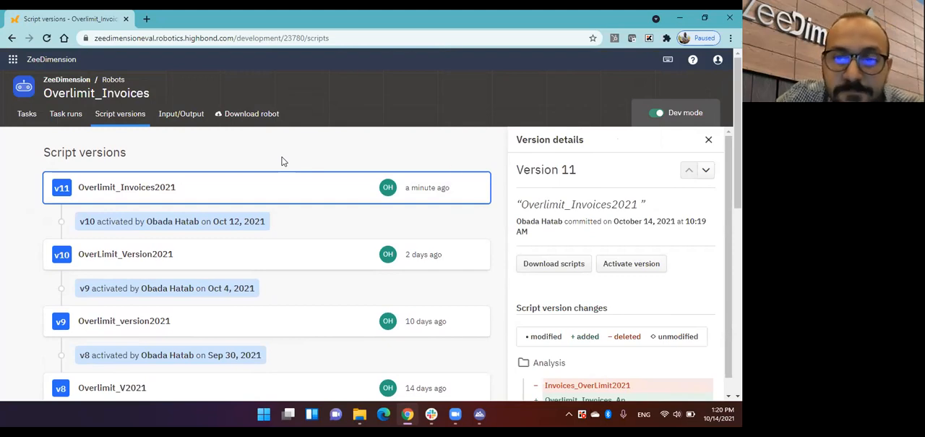
left_click(636, 267)
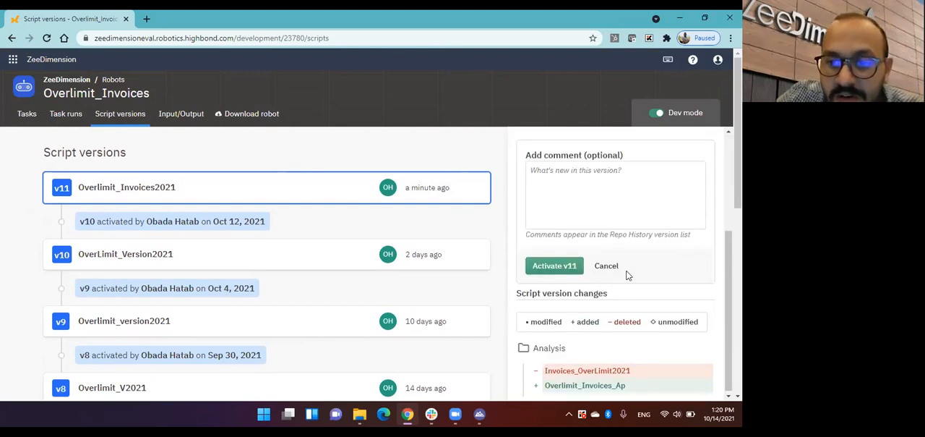
left_click(558, 266)
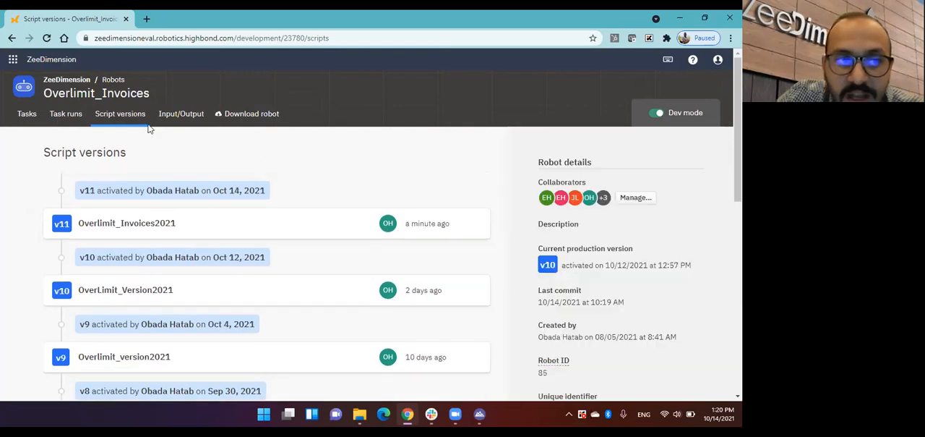
Create a robot task named Overlimit_Invoices_2021 and activate all of its scripts.
left_click(27, 120)
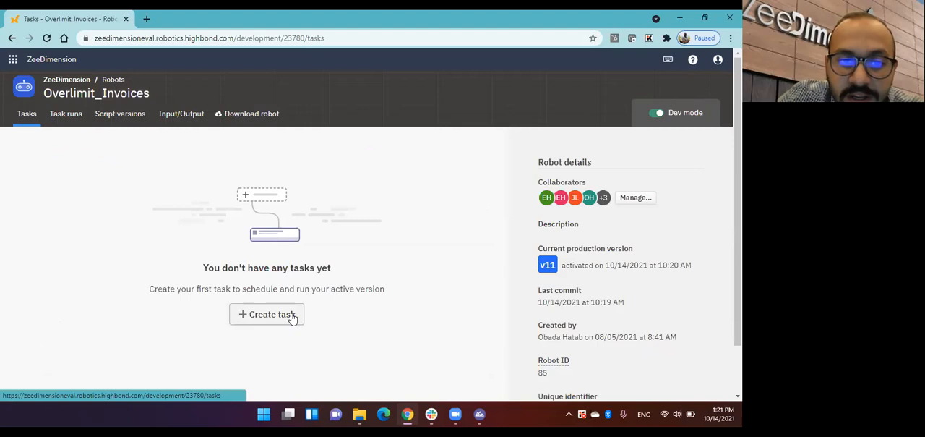
left_click(293, 316)
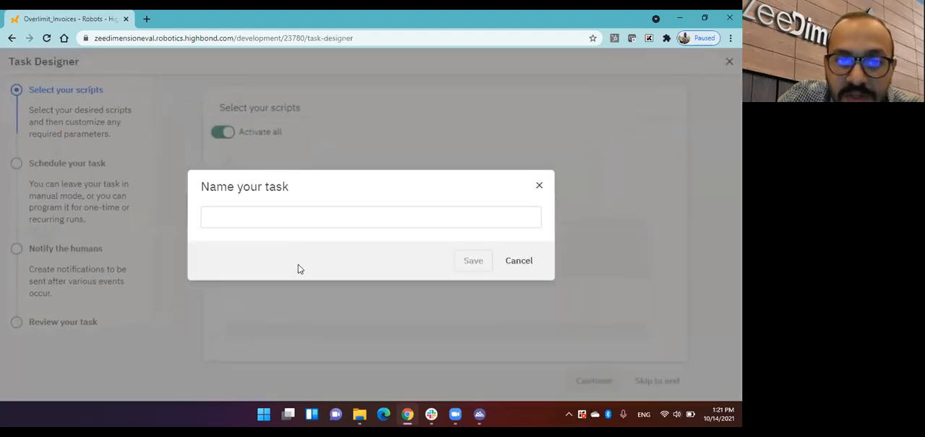
left_click(282, 218)
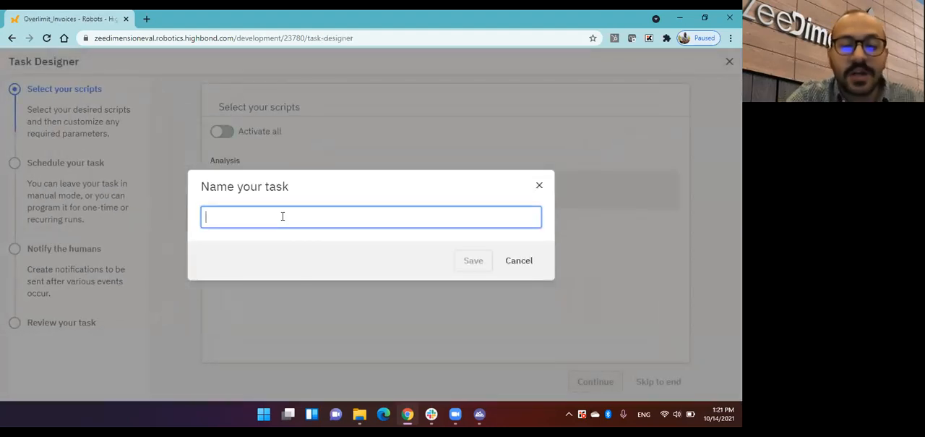
type("Ovr")
key("BackSpace")
key("BackSpace")
type("verlimit-Invoices_2021")
left_click(464, 263)
left_click(224, 132)
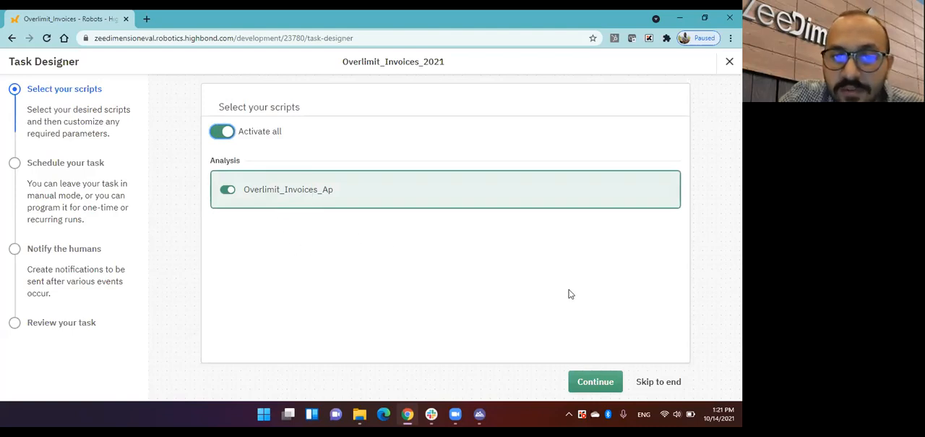
left_click(590, 386)
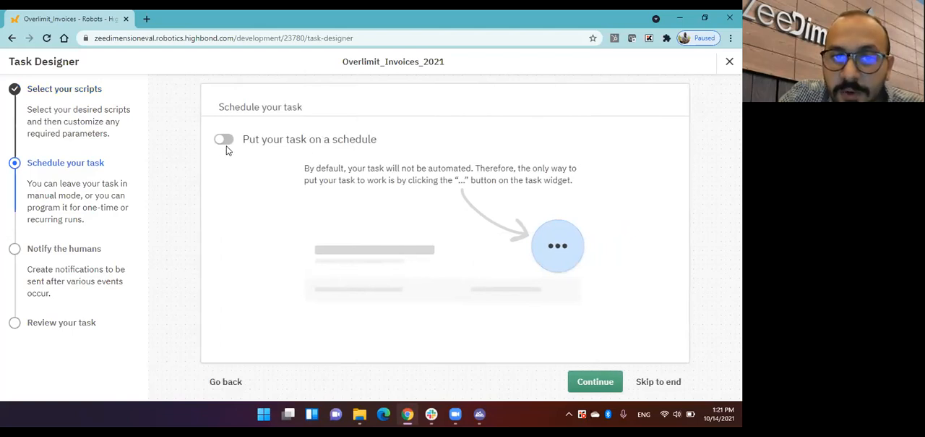
Put the task on a weekly schedule that runs every Sunday.
left_click(227, 145)
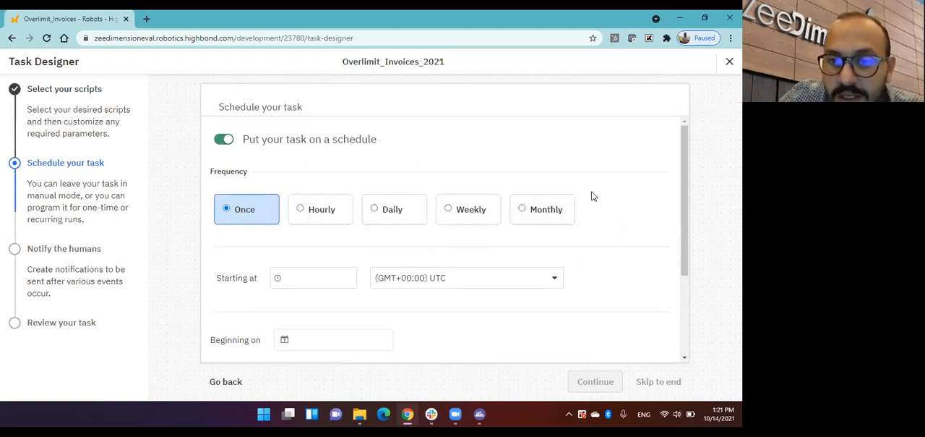
scroll(591, 195, "down", 1)
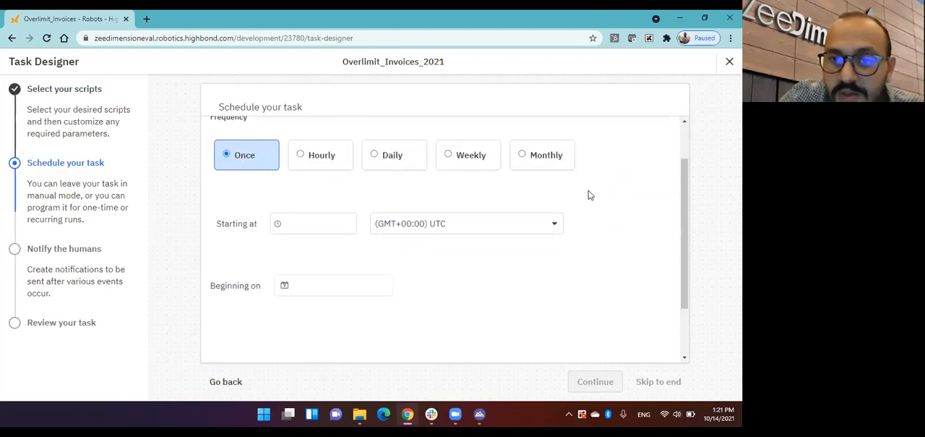
left_click(474, 166)
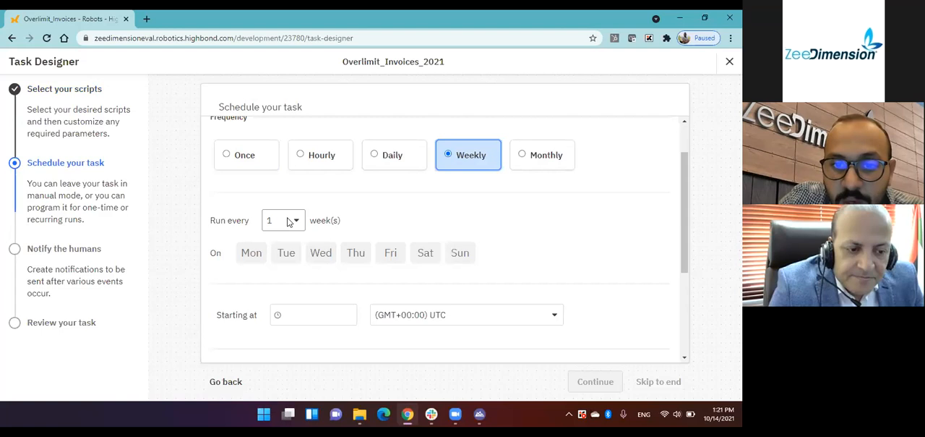
left_click(463, 250)
scroll(466, 246, "down", 1)
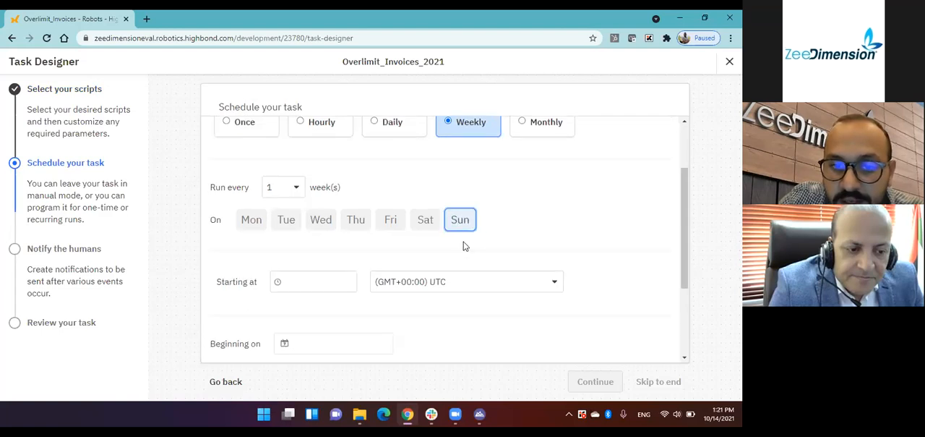
Set the scheduled run to start at 8:00am UTC beginning on 10/16/2021 and continue to the notification settings.
left_click(322, 261)
scroll(330, 279, "down", 2)
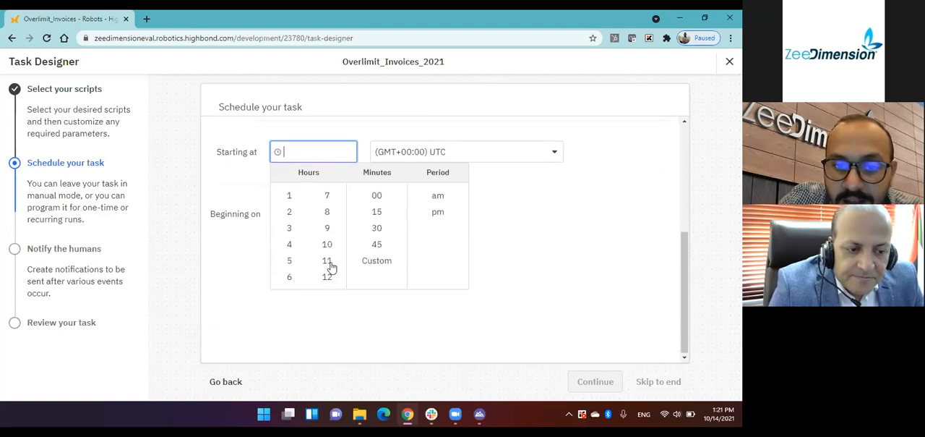
left_click(327, 211)
left_click(499, 209)
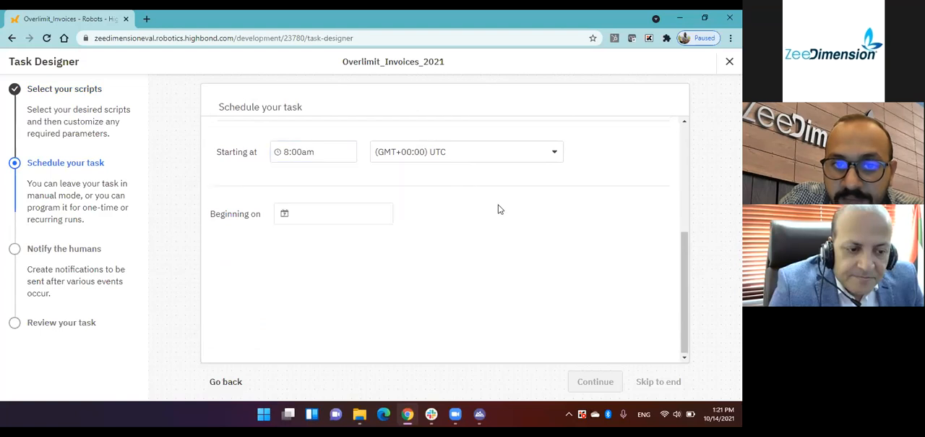
left_click(309, 214)
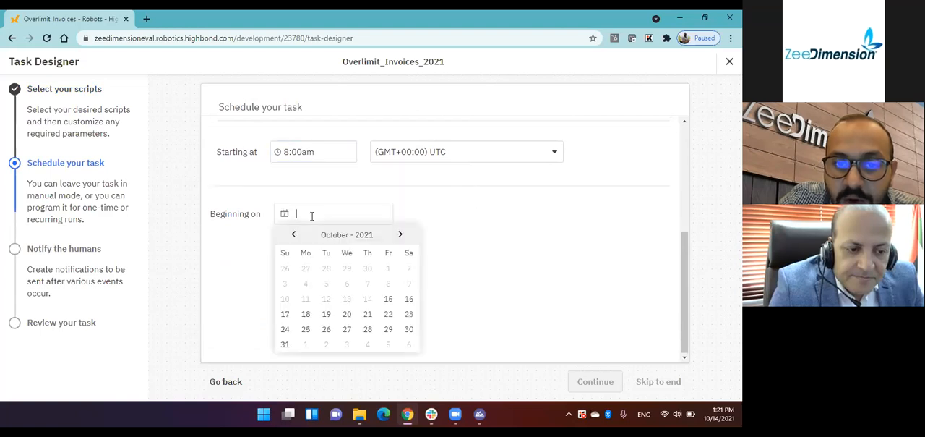
left_click(409, 298)
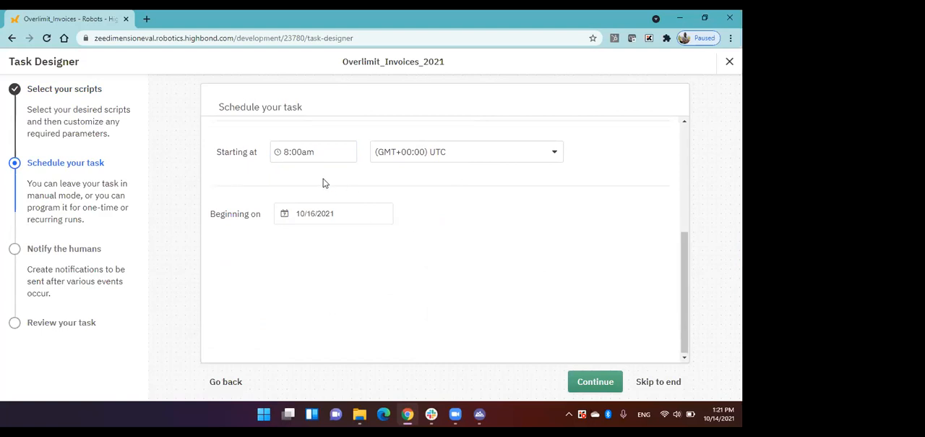
scroll(423, 208, "up", 1)
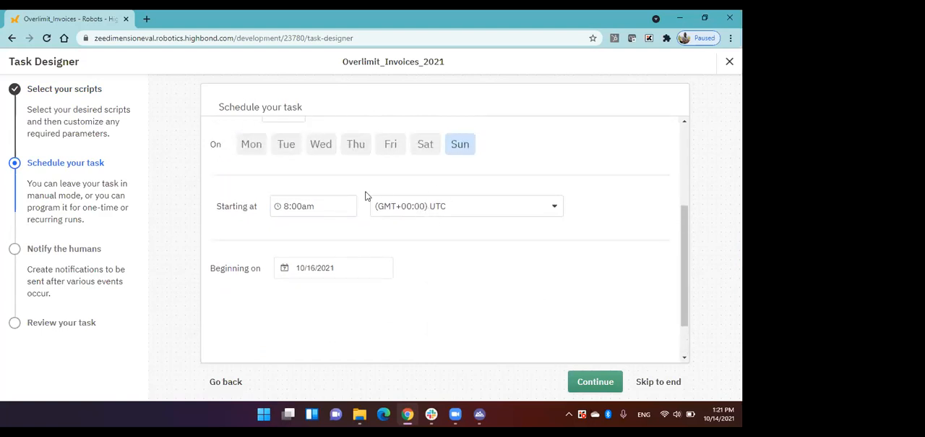
left_click(582, 385)
Turn on failure notifications, choose the fourth listed collaborator as the email recipient, and finish creating the task.
left_click(221, 144)
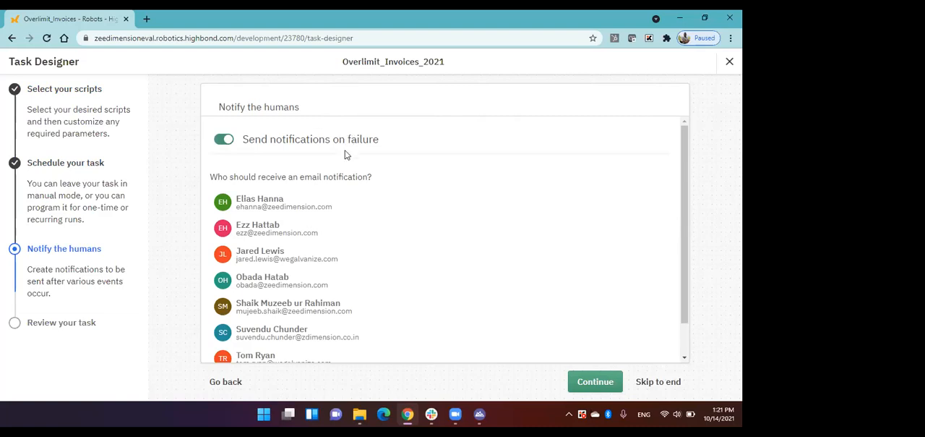
scroll(293, 242, "down", 1)
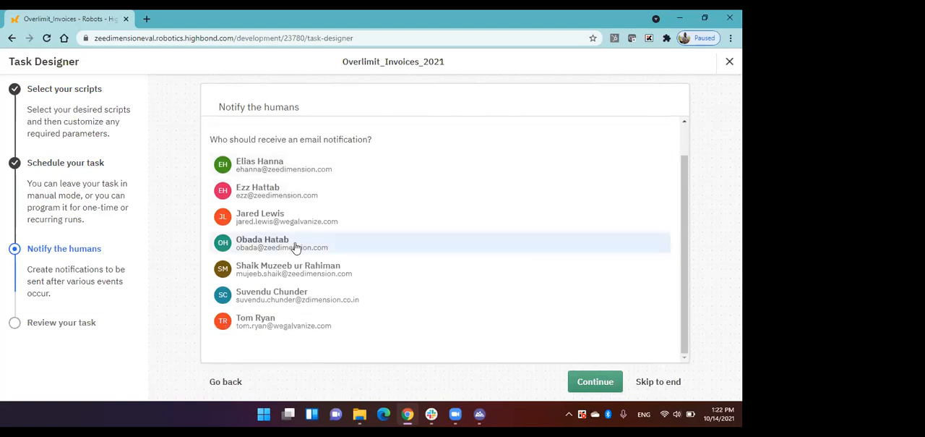
left_click(310, 254)
left_click(593, 385)
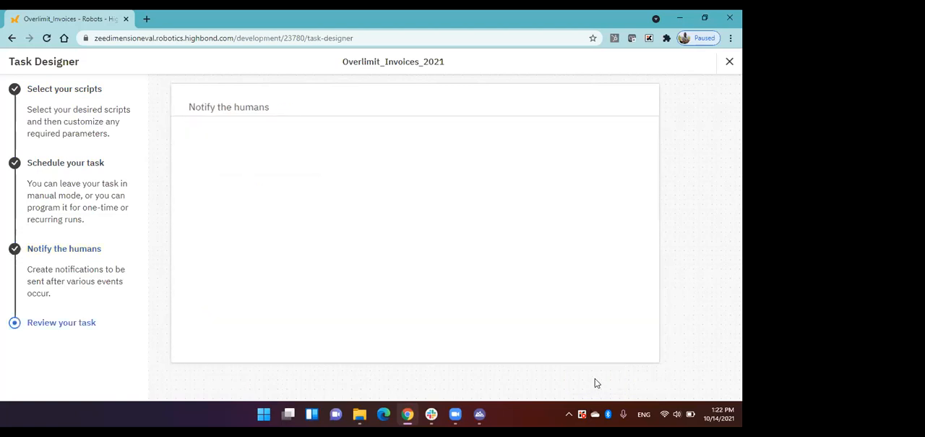
left_click(623, 374)
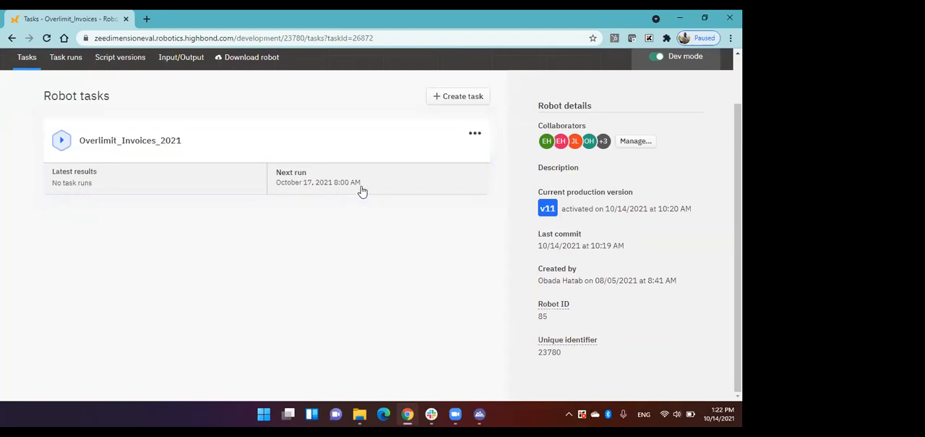
Return to the HighBond Launchpad and open the Invoices_OverLimit collection in the Results app.
scroll(384, 209, "up", 1)
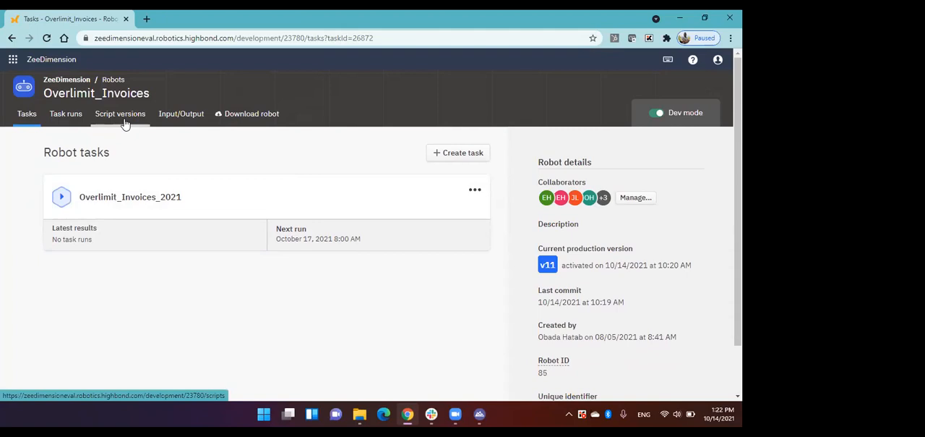
left_click(37, 64)
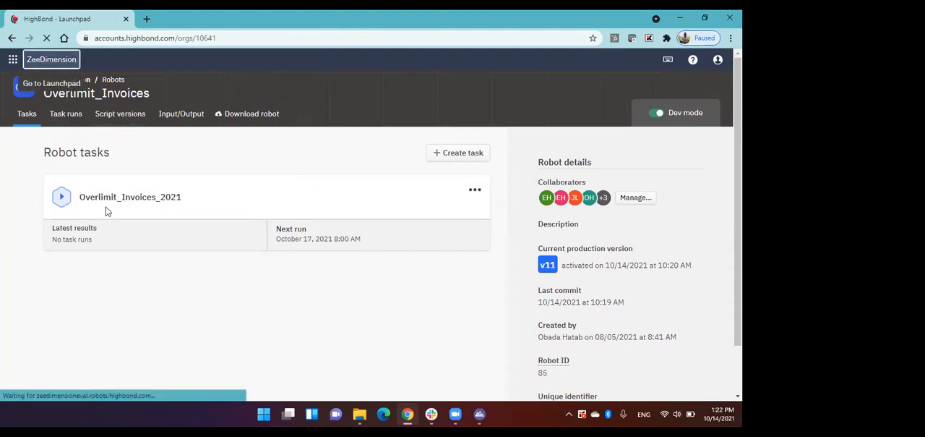
scroll(240, 232, "down", 1)
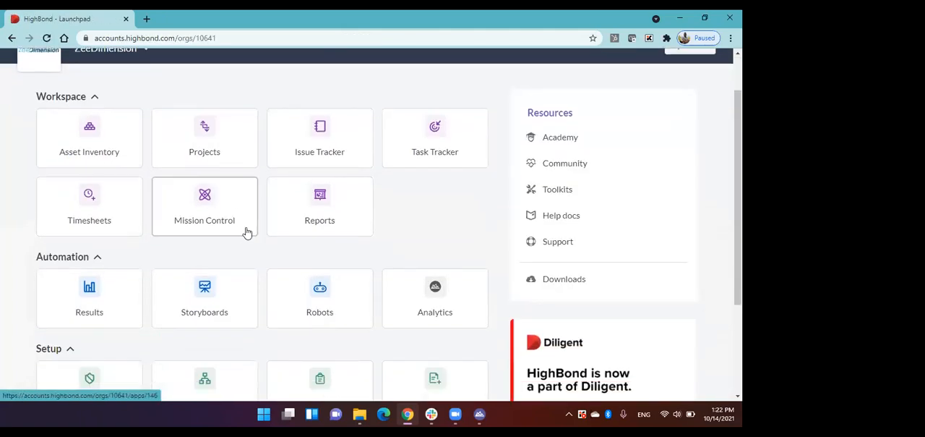
left_click(105, 294)
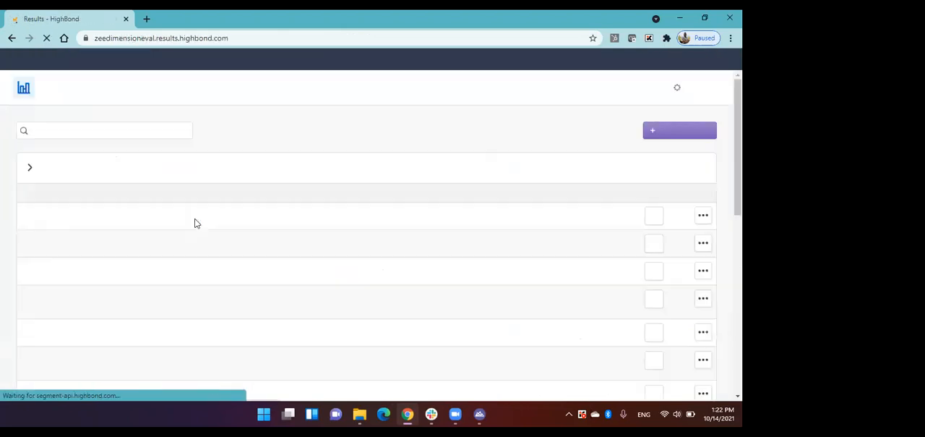
scroll(194, 224, "down", 3)
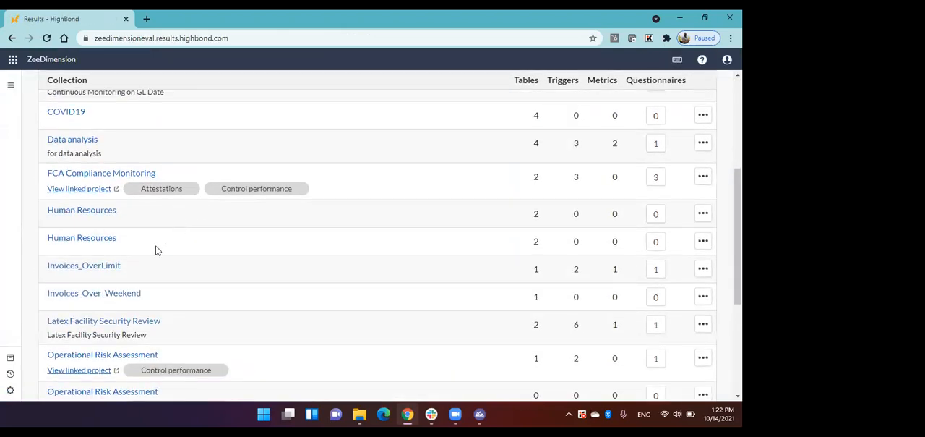
left_click(115, 269)
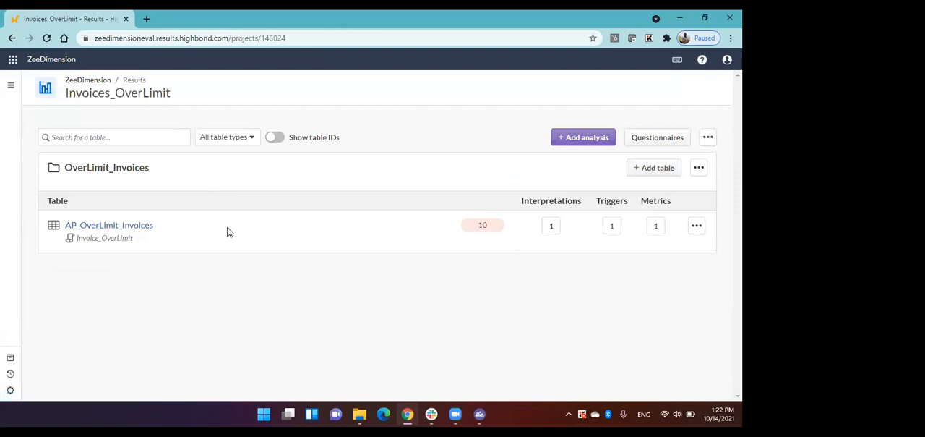
Open the AP_OverLimit_Invoices table and review its columns across the full width.
left_click(143, 230)
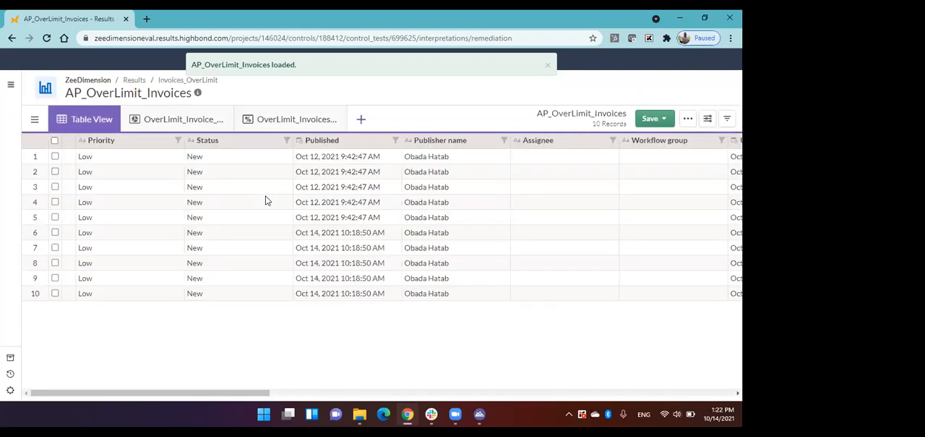
left_click_drag(264, 396, 744, 390)
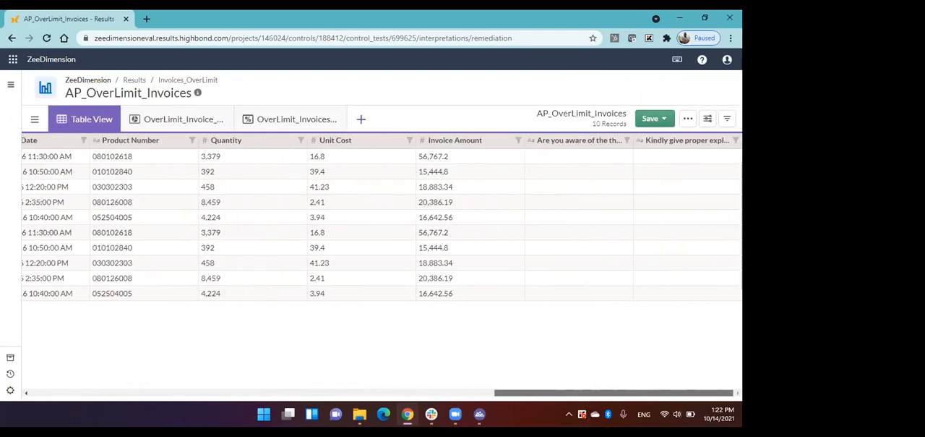
left_click_drag(532, 396, 31, 390)
Start processing record #1 and set its status to Under Review and its priority to Medium.
left_click(56, 157)
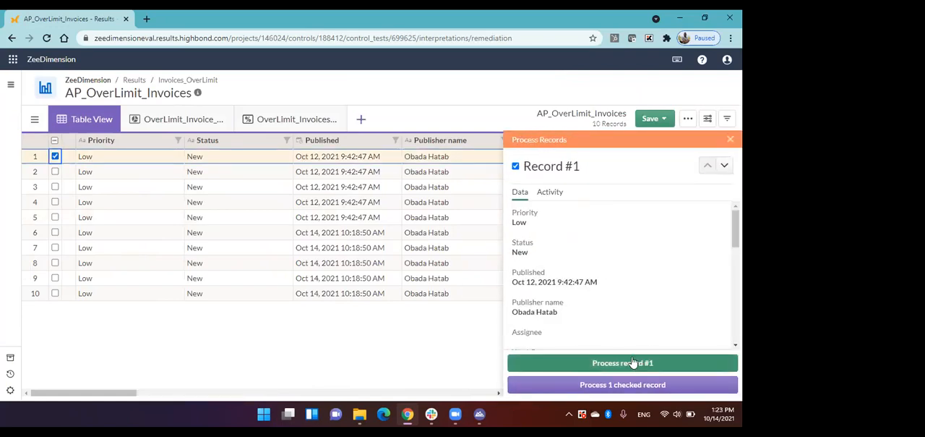
left_click(648, 365)
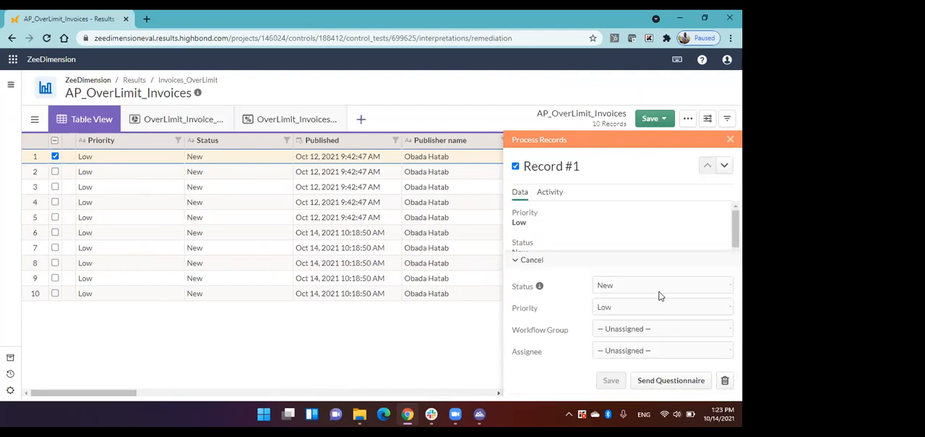
left_click(616, 289)
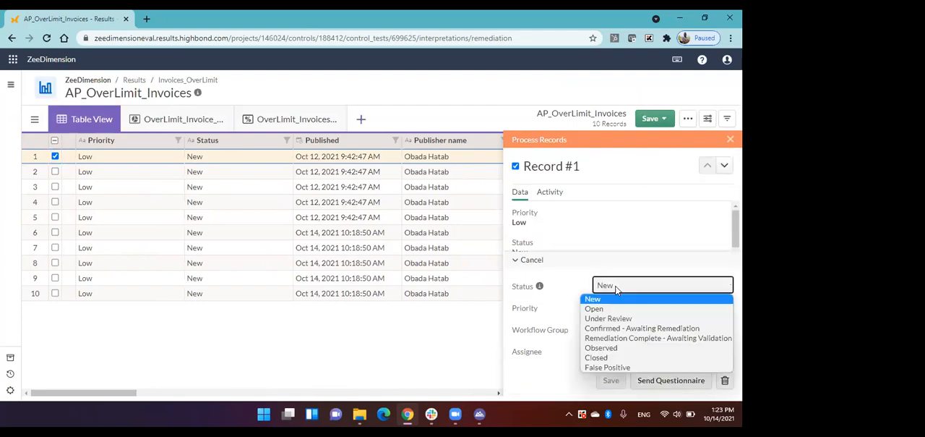
left_click(629, 319)
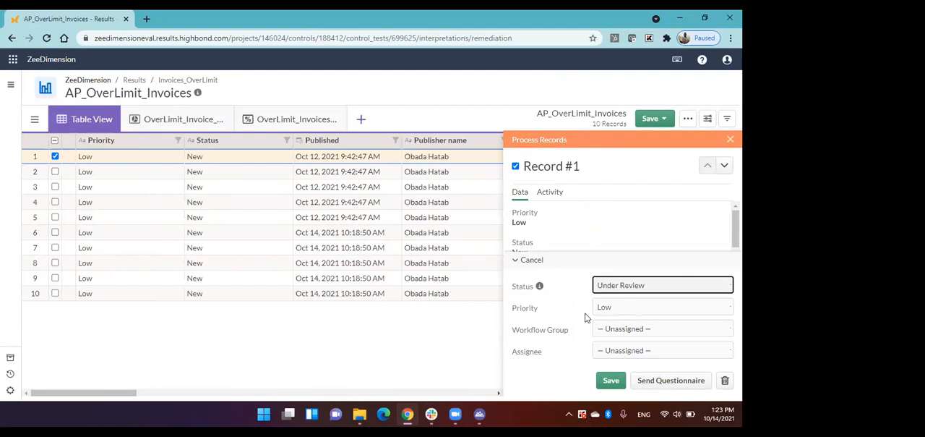
left_click(616, 309)
left_click(614, 326)
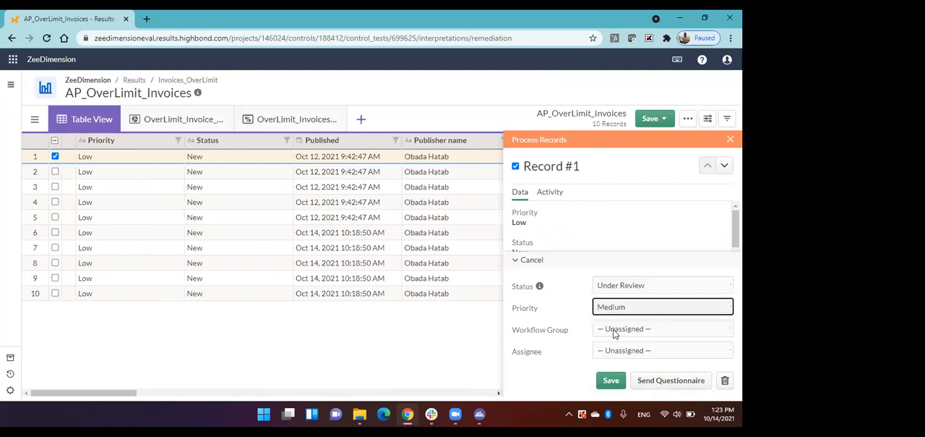
Leave the workflow group of record #1 unassigned and choose the records' publisher as the assignee.
left_click(621, 332)
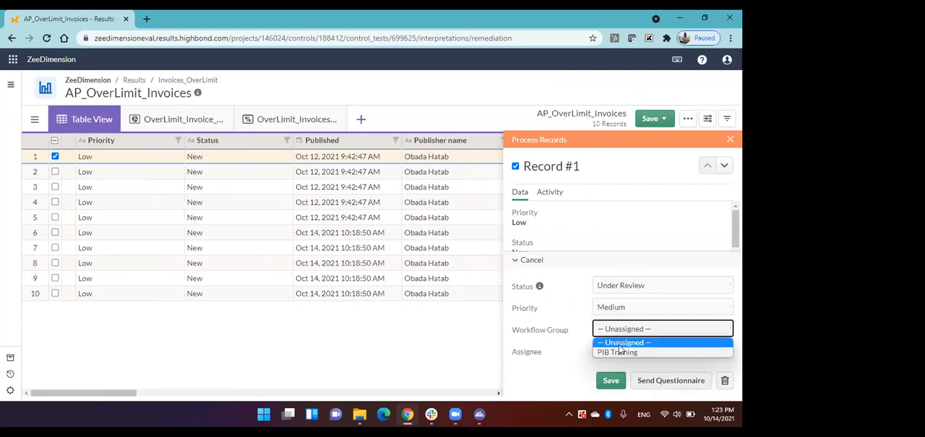
left_click(618, 344)
left_click(623, 351)
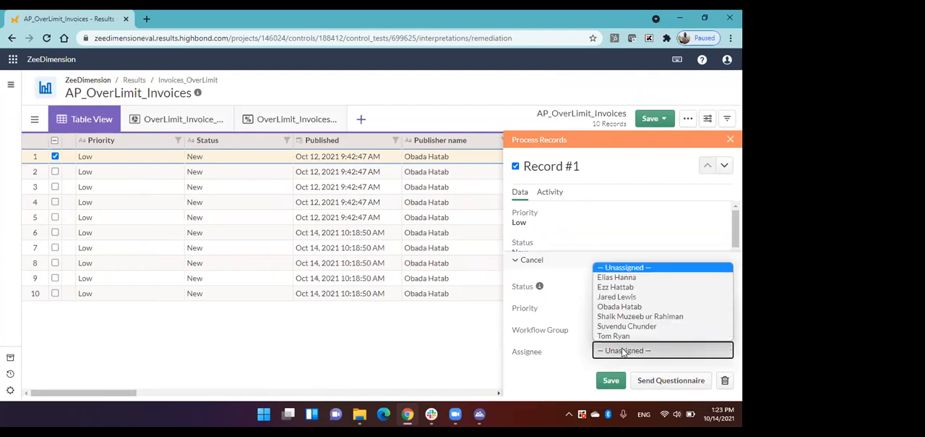
left_click(625, 305)
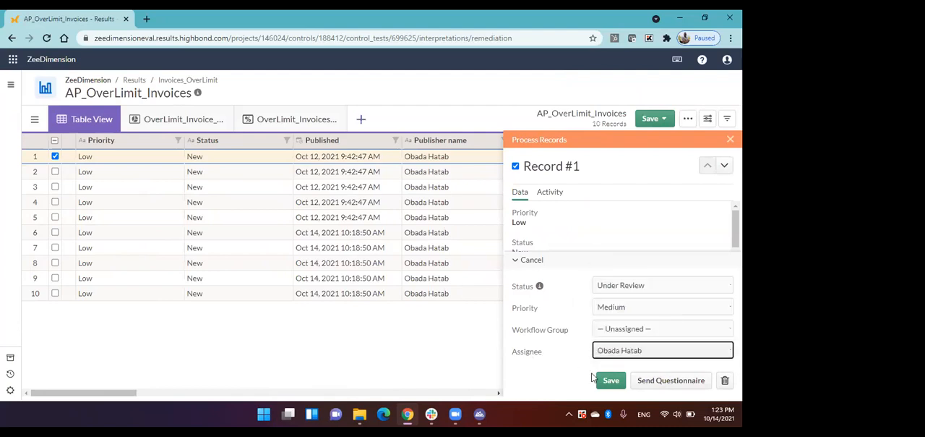
Prepare a questionnaire for record #1 with User as the recipient type and OverLimit_Invoices as the questionnaire.
left_click(666, 385)
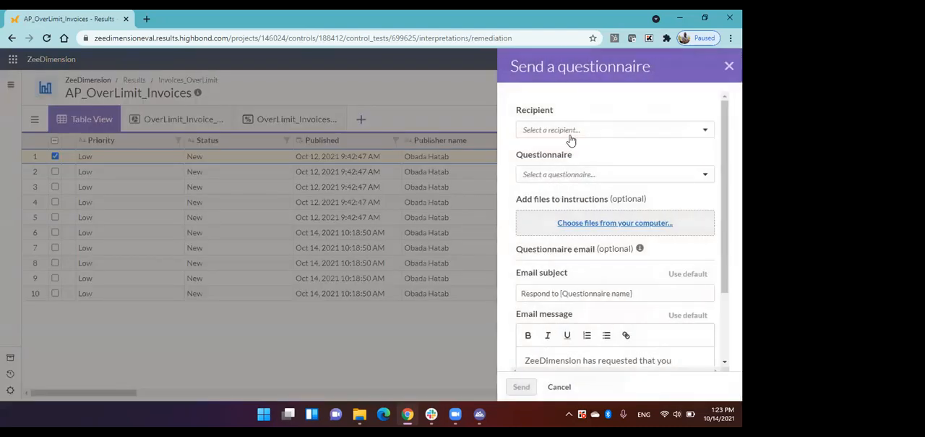
left_click(573, 130)
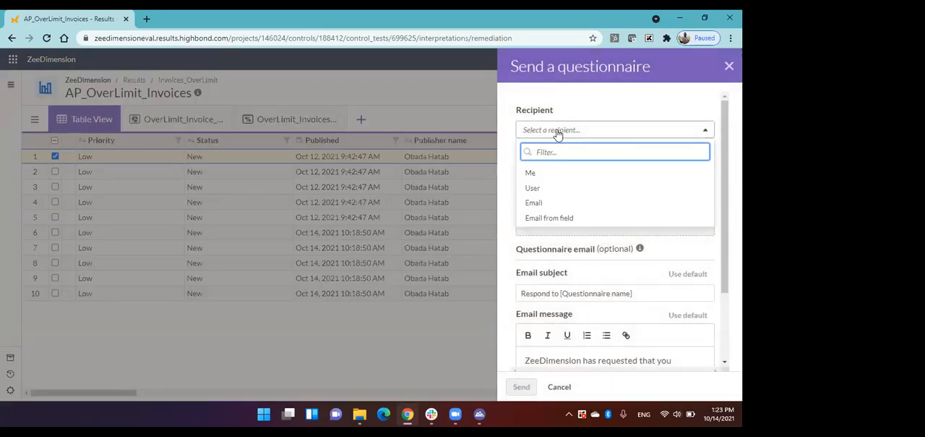
left_click(550, 189)
left_click(595, 192)
left_click(571, 247)
Review the questionnaire's attachment option, email subject and message, and cancel without sending it.
scroll(542, 348, "down", 2)
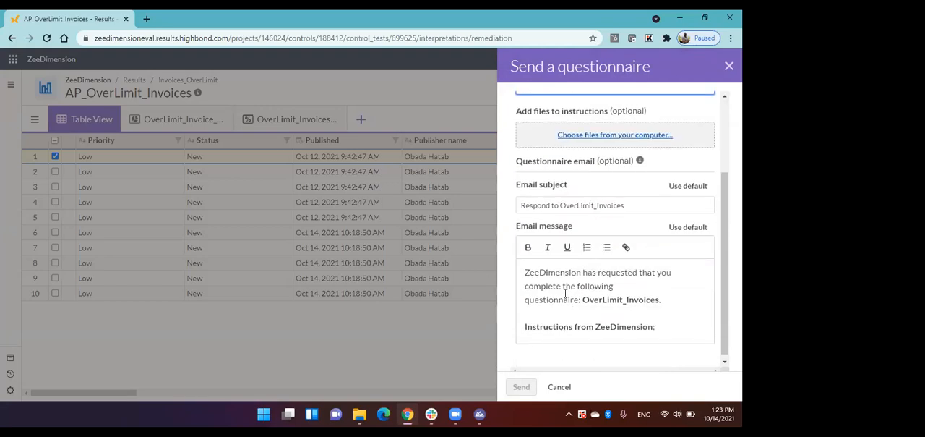
scroll(619, 306, "up", 1)
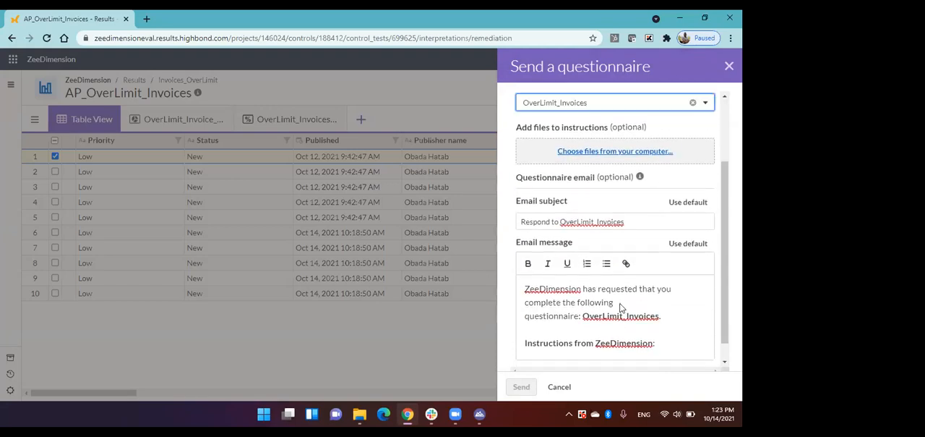
scroll(620, 306, "up", 2)
scroll(620, 307, "down", 1)
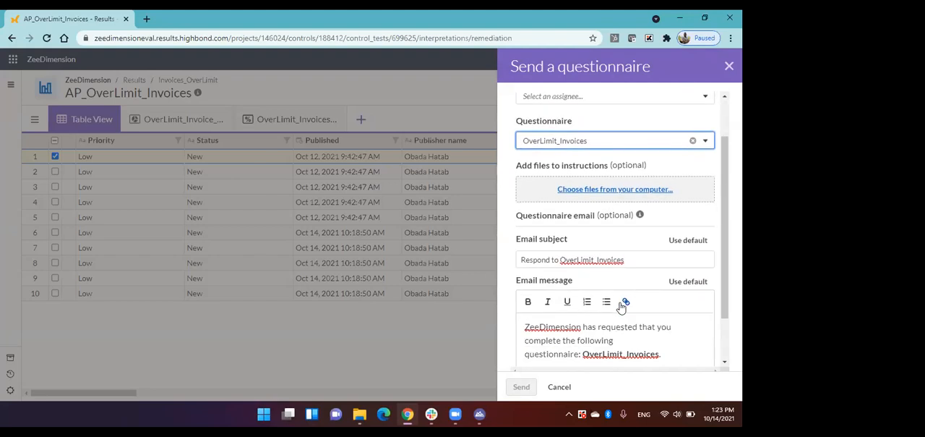
scroll(620, 307, "down", 1)
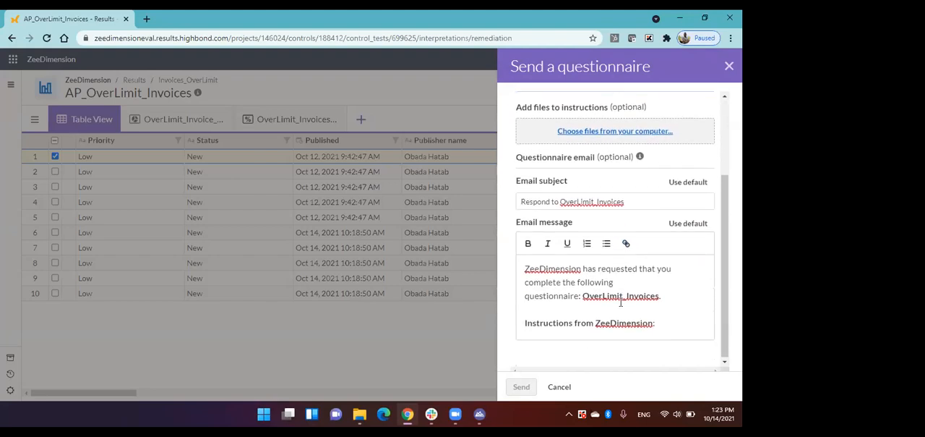
left_click(561, 387)
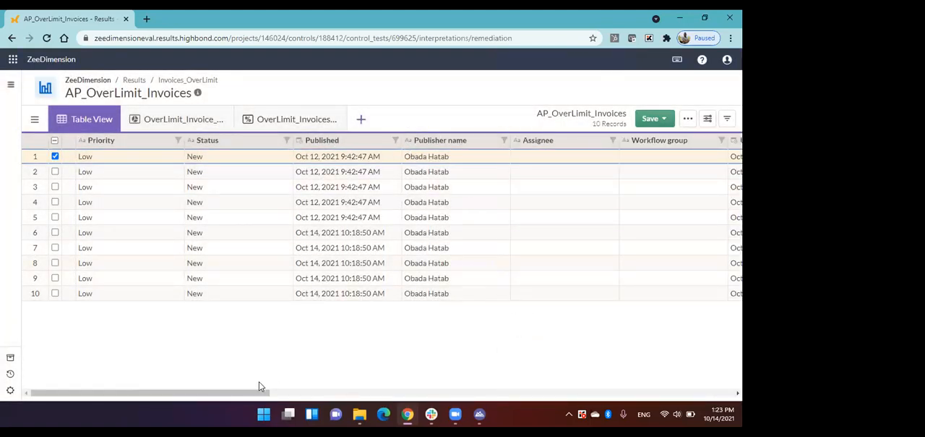
Review the questionnaire response columns, the invoice pie chart, the available visualization types and the invoice statistics view.
left_click_drag(270, 391, 594, 391)
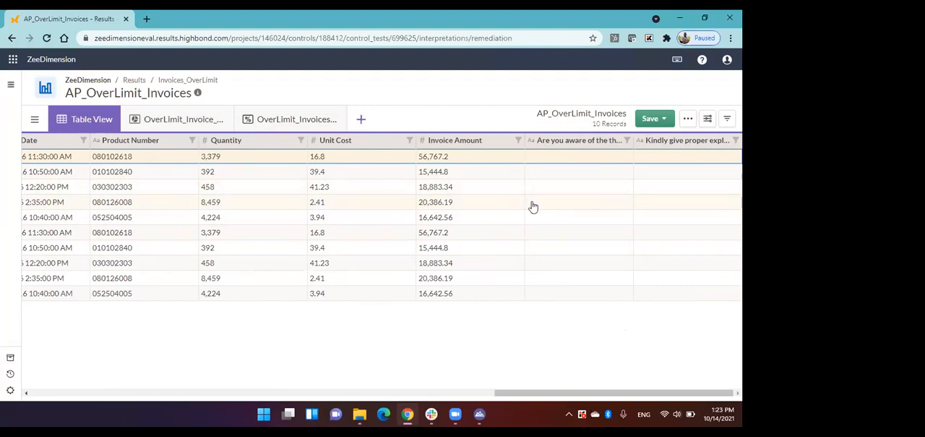
left_click(185, 125)
left_click(363, 120)
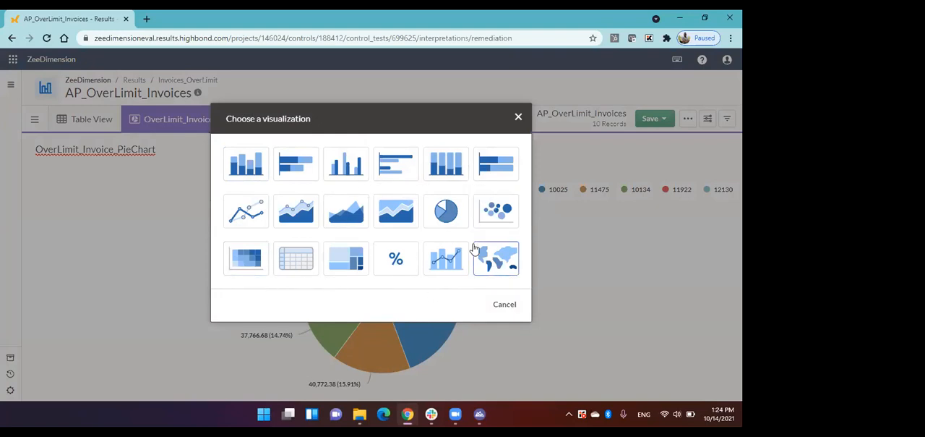
left_click(518, 117)
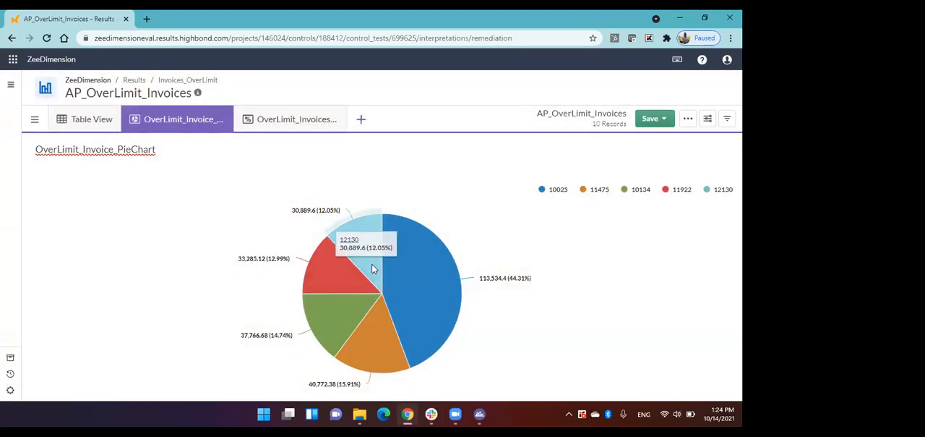
left_click(282, 117)
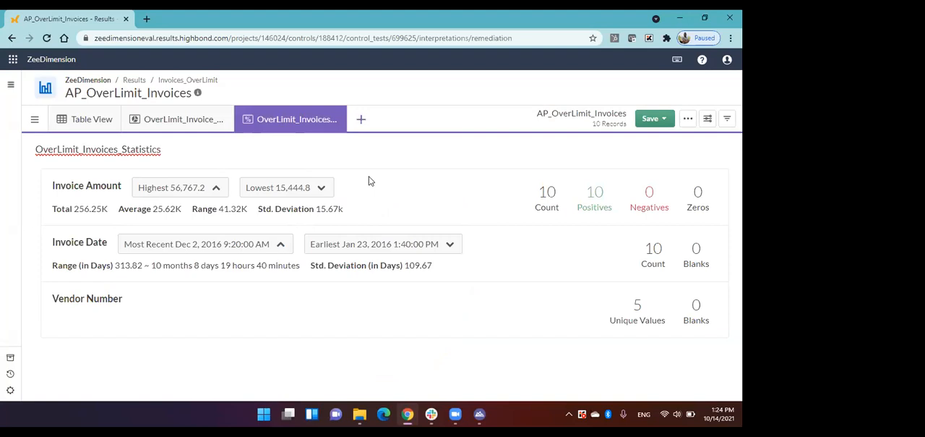
Return to the Results collection list and open the Invoices_OverLimit collection.
left_click(134, 80)
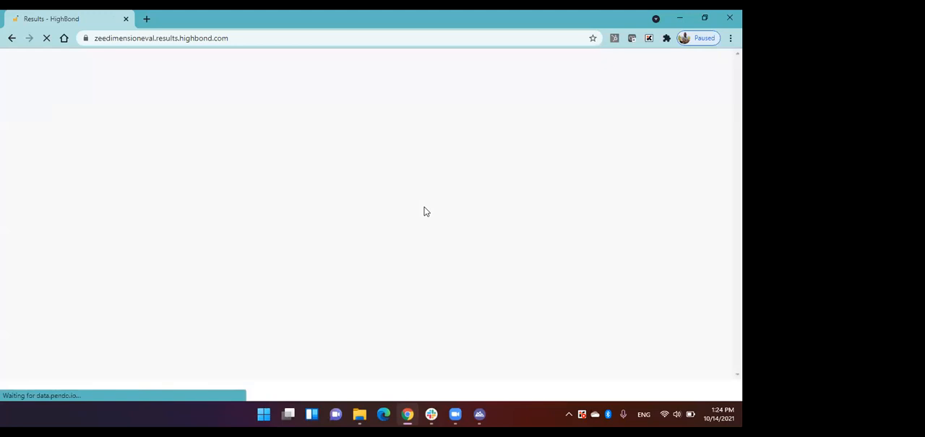
scroll(287, 219, "down", 3)
scroll(288, 219, "down", 3)
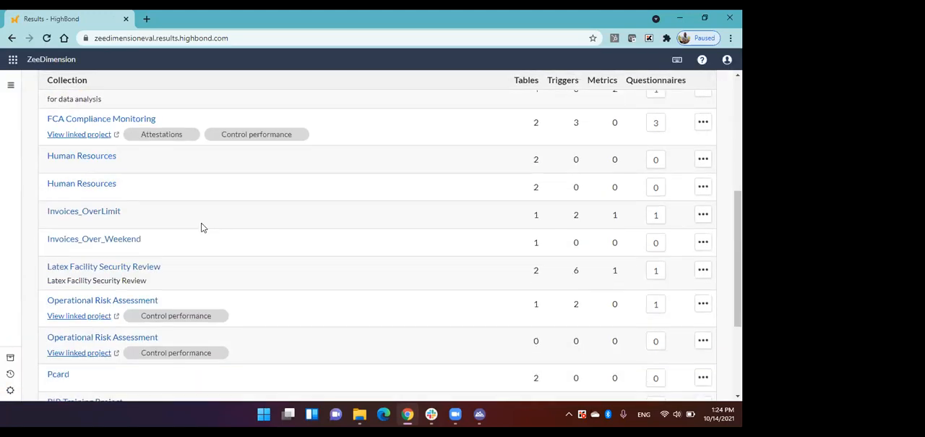
left_click(108, 210)
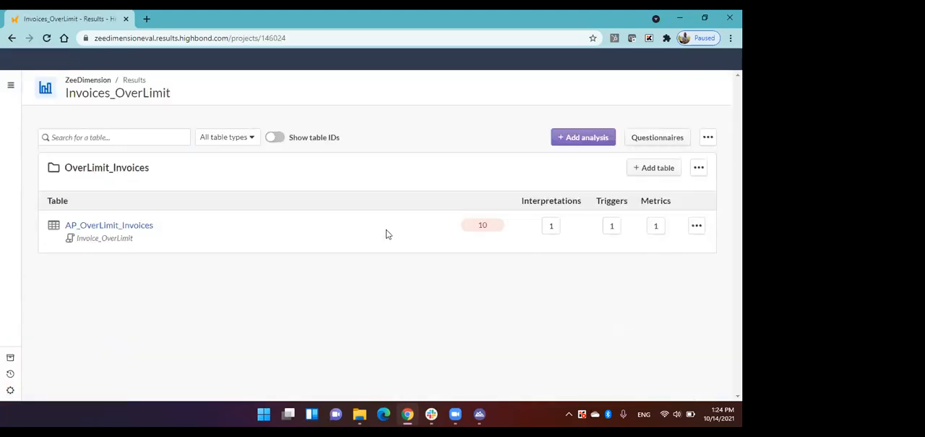
Open the AP_Invoices_Overlimit trigger of the AP_OverLimit_Invoices table and review its condition, questionnaire action and frequency.
left_click(614, 227)
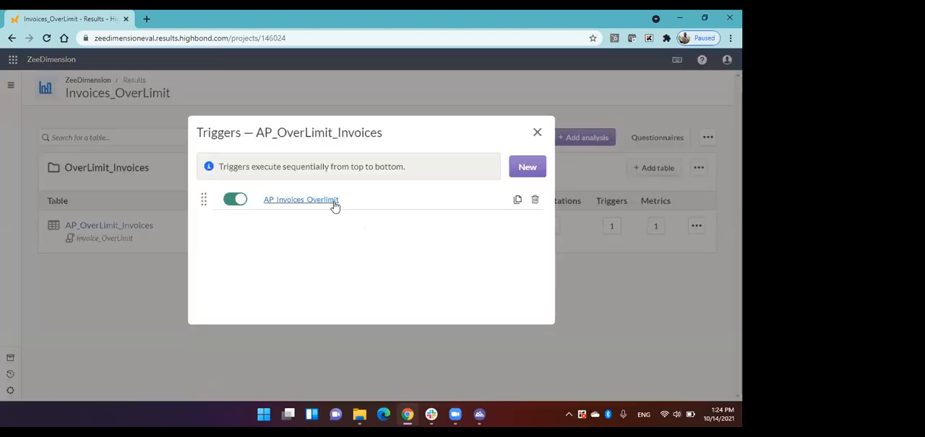
left_click(333, 204)
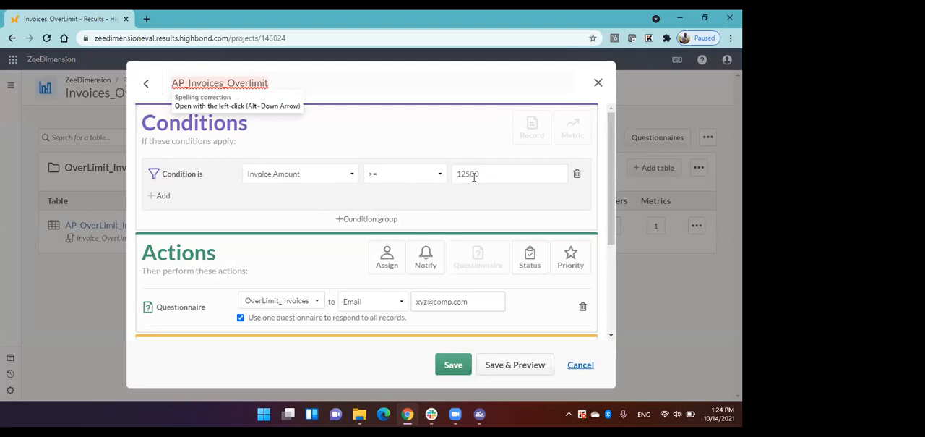
scroll(473, 177, "down", 1)
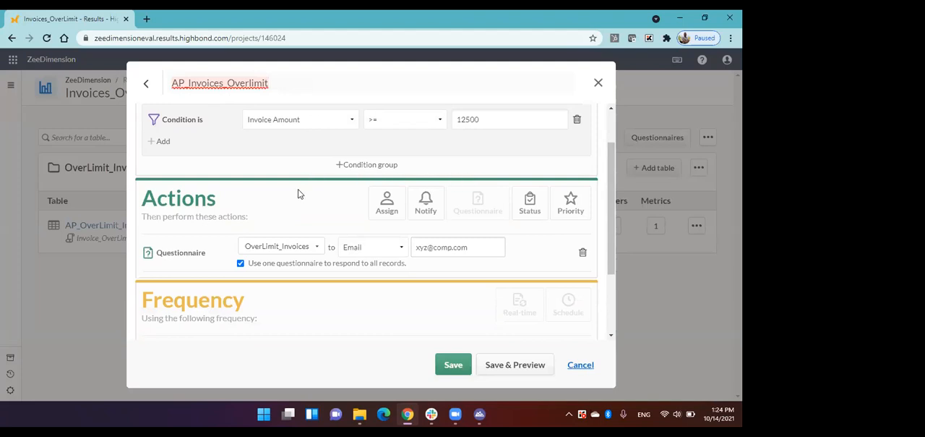
scroll(300, 194, "down", 1)
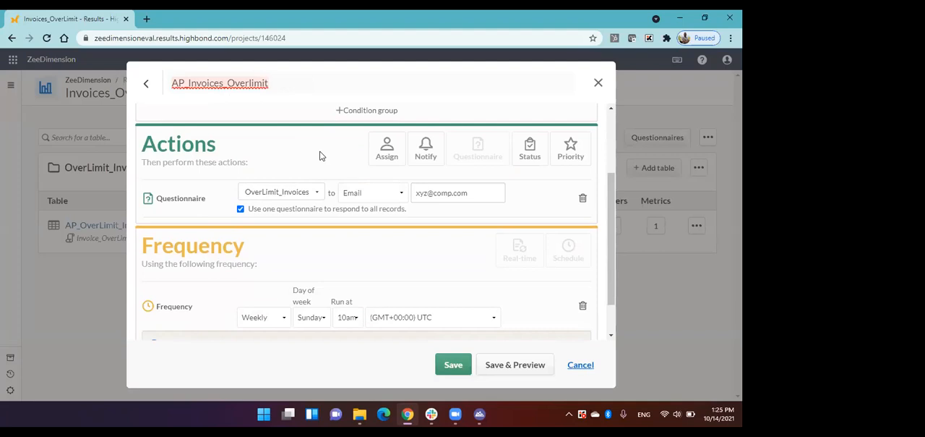
Try adding Assign and Notify actions to the trigger, and remove both again.
left_click(388, 149)
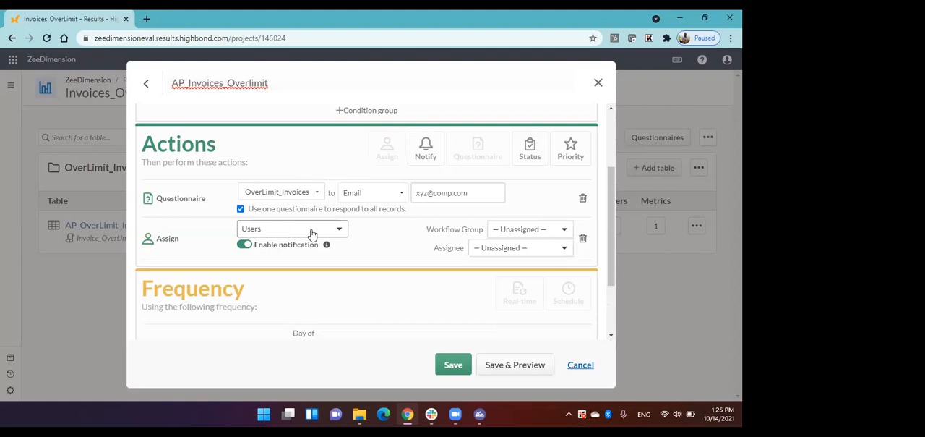
left_click(425, 149)
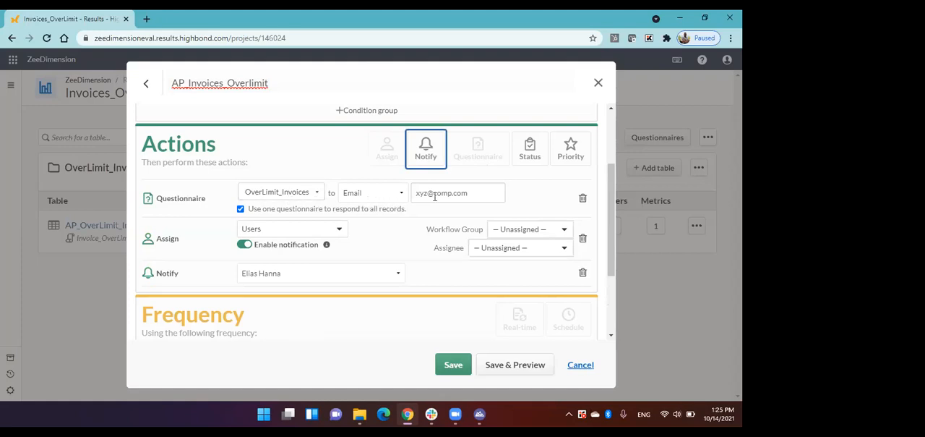
scroll(434, 195, "down", 1)
scroll(433, 195, "up", 1)
left_click(582, 273)
left_click(583, 237)
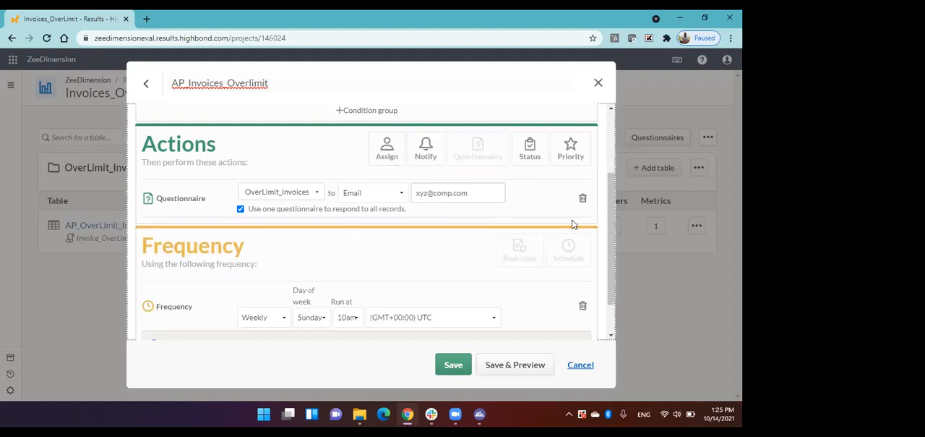
Replace the trigger's weekly schedule with a real-time frequency.
scroll(463, 213, "down", 1)
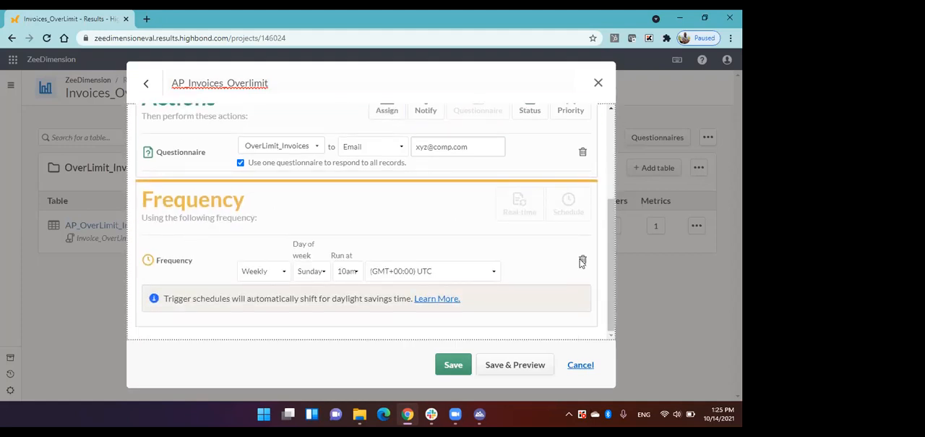
left_click(582, 261)
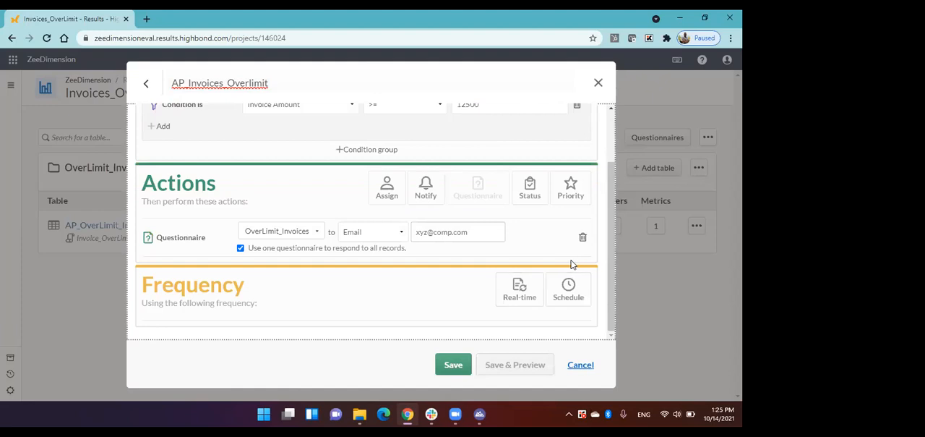
left_click(537, 292)
left_click(180, 299)
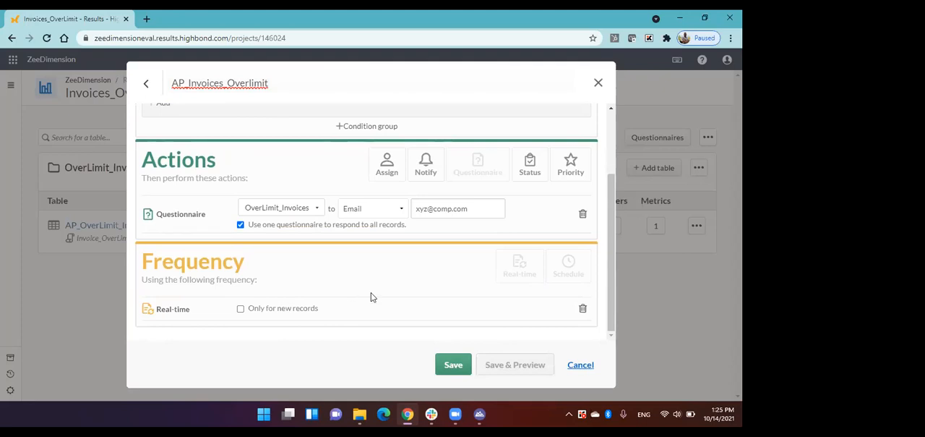
Remove the real-time frequency and put the trigger on a weekly schedule, Sunday at 10am UTC.
left_click(583, 309)
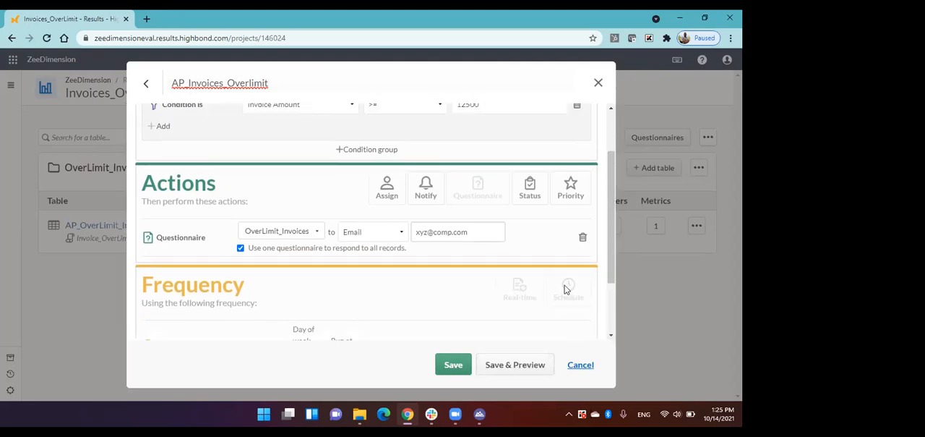
left_click(569, 291)
left_click(274, 275)
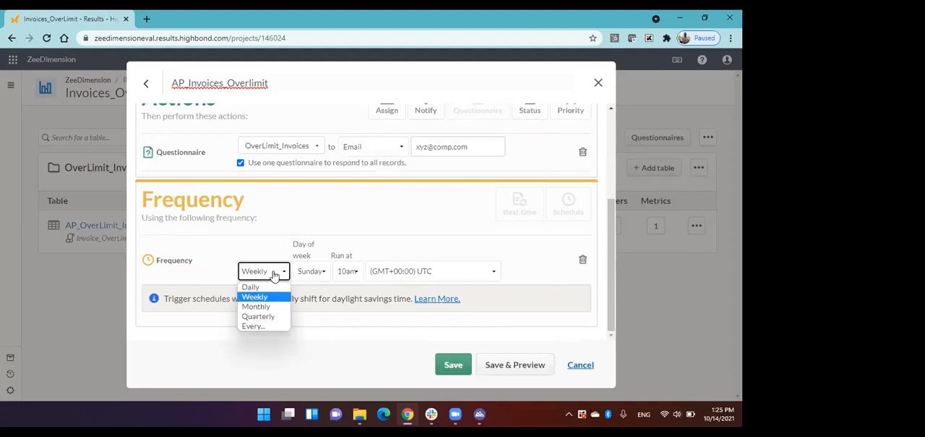
left_click(258, 299)
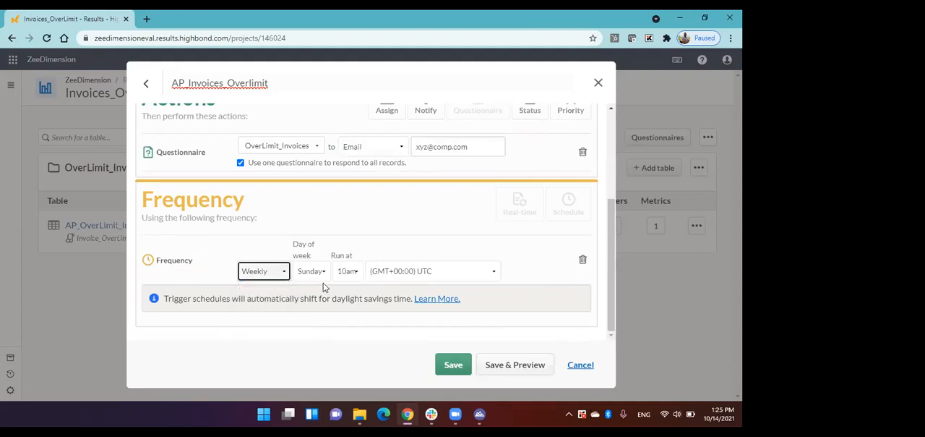
Set the AP_Invoices_Overlimit trigger's run time to 10am, save the trigger and close the table's trigger list.
left_click(354, 273)
scroll(354, 181, "down", 1)
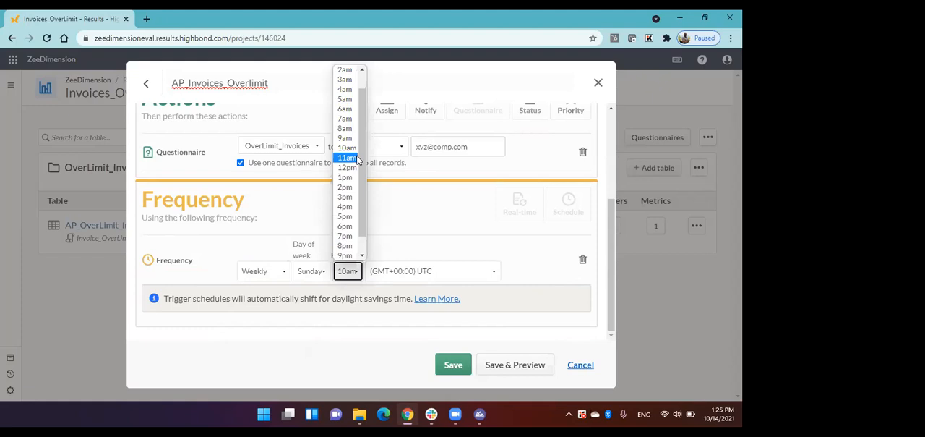
left_click(353, 151)
left_click(452, 363)
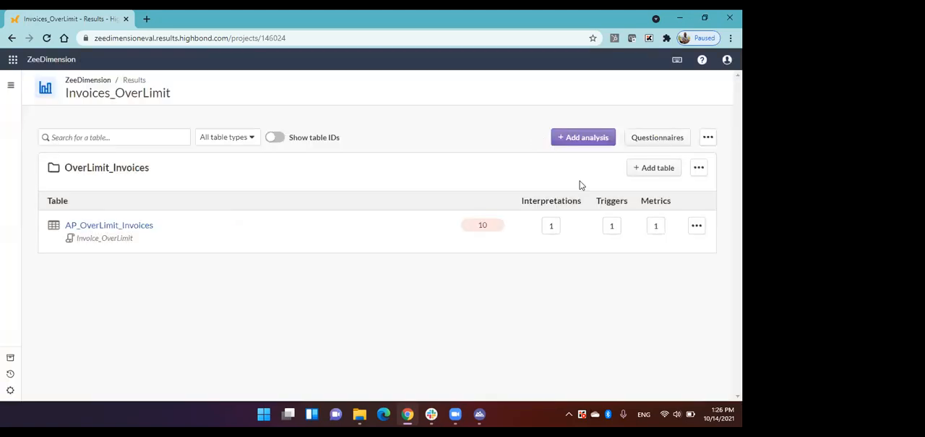
left_click(538, 132)
Review the list of metrics defined for the AP_OverLimit_Invoices table and close it.
left_click(655, 227)
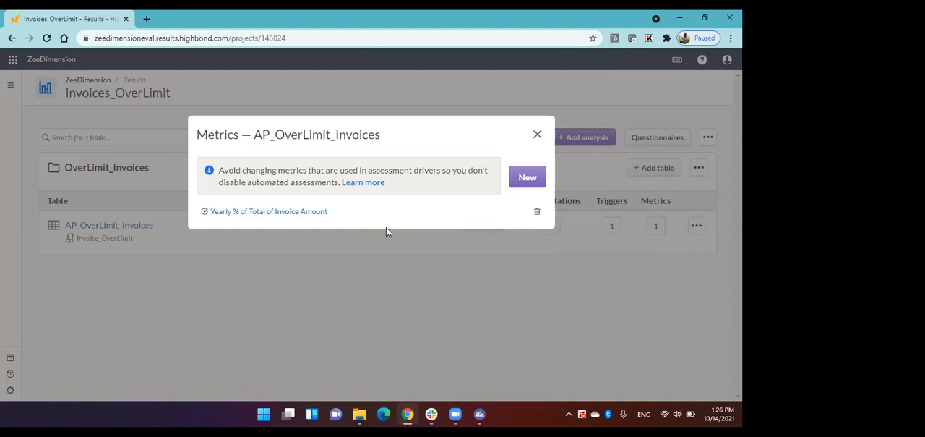
left_click(538, 136)
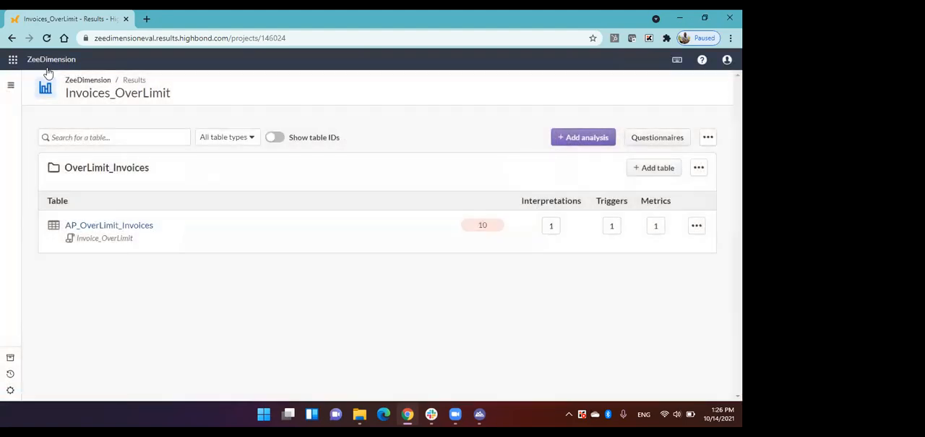
Go back to the organization's launchpad and open the Invoices Over Limit storyboard.
left_click(43, 60)
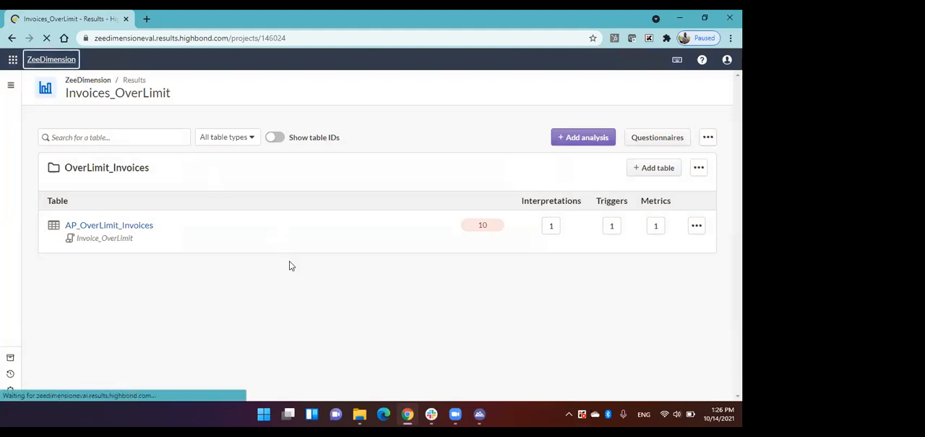
scroll(291, 269, "down", 1)
left_click(244, 270)
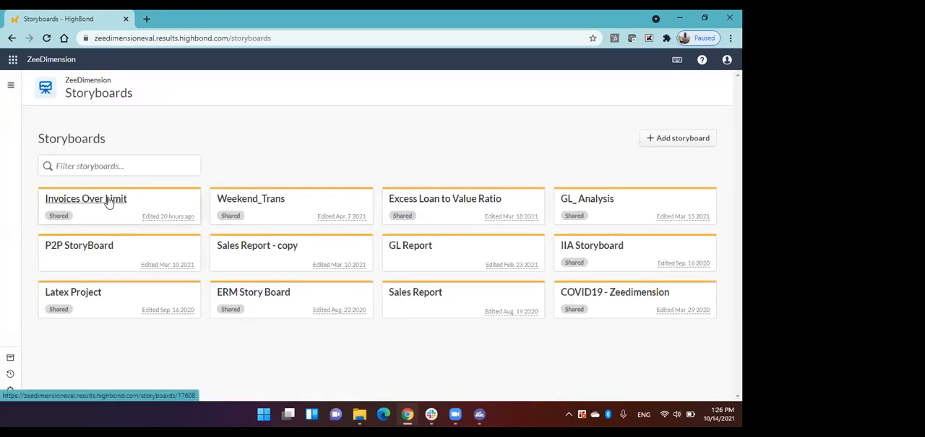
left_click(109, 202)
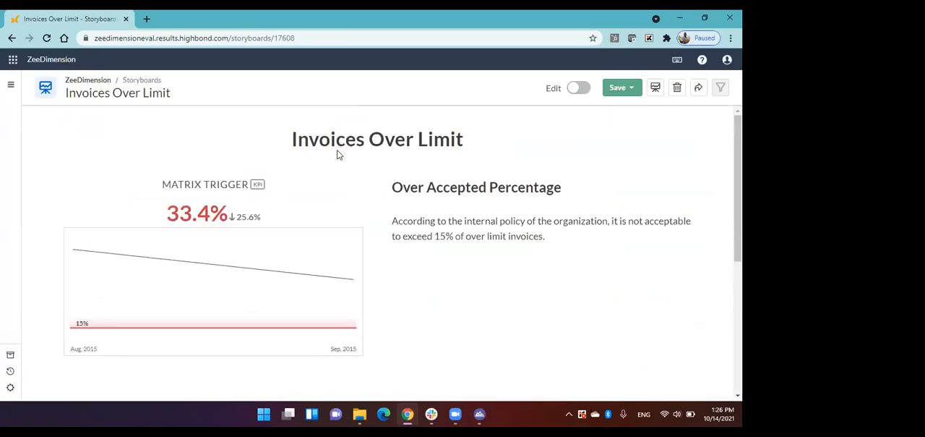
Examine the storyboard's KPI metric chart, policy text, over-limit invoice pie chart and AP_OverLimit_Invoices table.
mouse_move(190, 199)
scroll(266, 198, "down", 1)
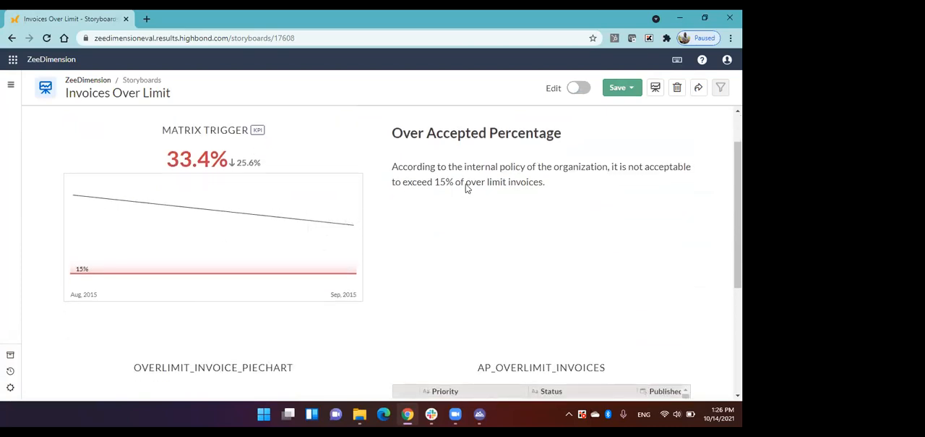
scroll(466, 187, "up", 1)
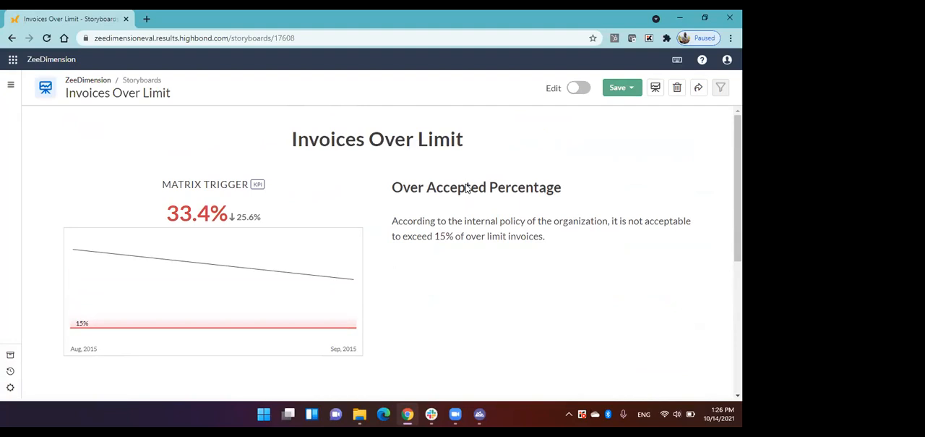
scroll(466, 188, "down", 3)
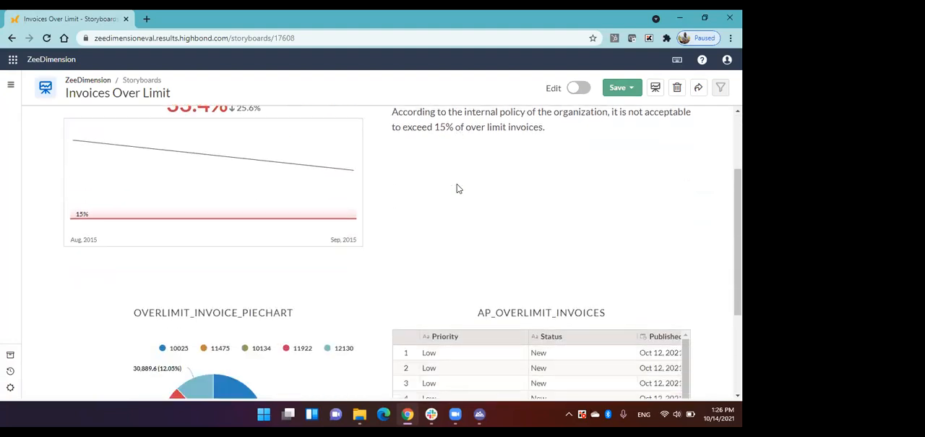
scroll(457, 188, "down", 4)
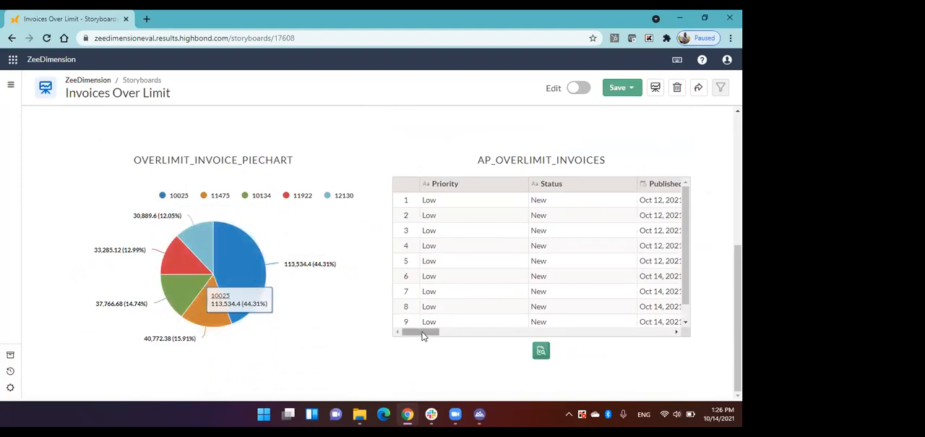
left_click_drag(424, 335, 402, 335)
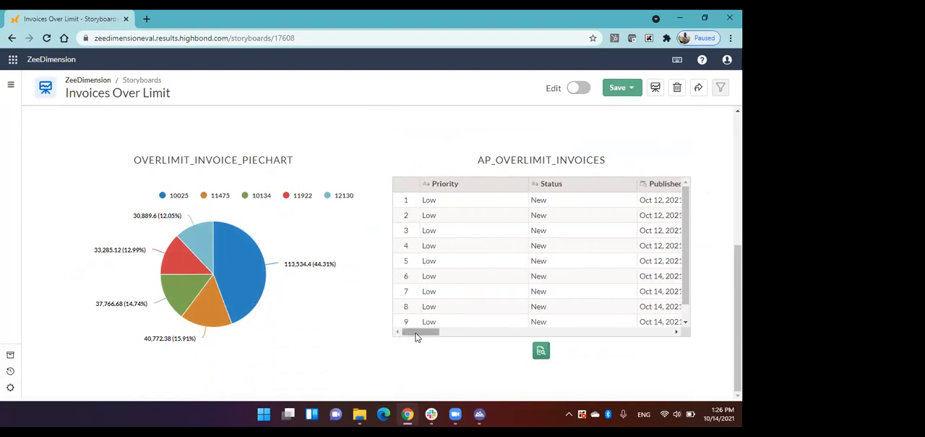
mouse_move(416, 336)
left_mouse_down()
mouse_move(434, 335)
mouse_move(405, 336)
left_mouse_up()
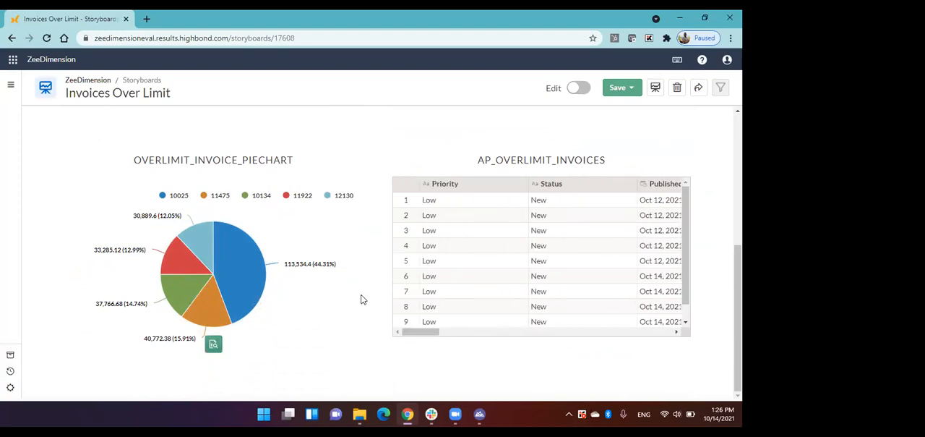
scroll(362, 289, "up", 1)
scroll(361, 290, "up", 3)
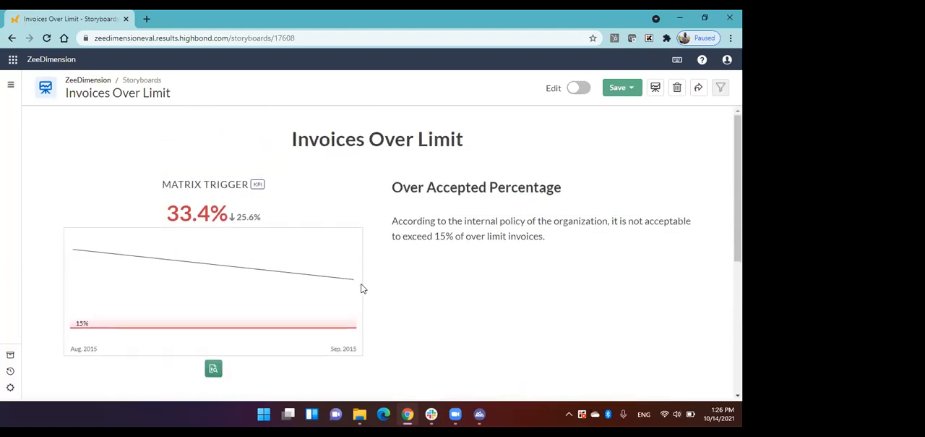
Show the storyboard in presentation mode, step through its slides to the pie chart, and return to the normal storyboard view.
left_click(656, 87)
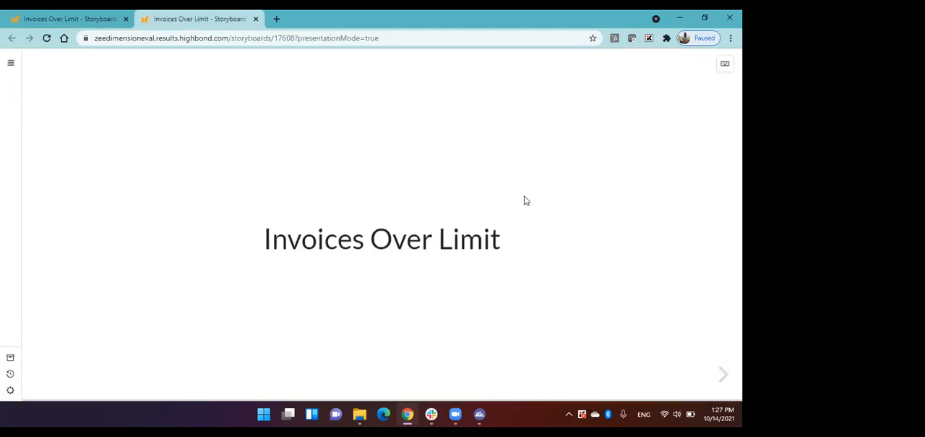
key("Right")
key("Right")
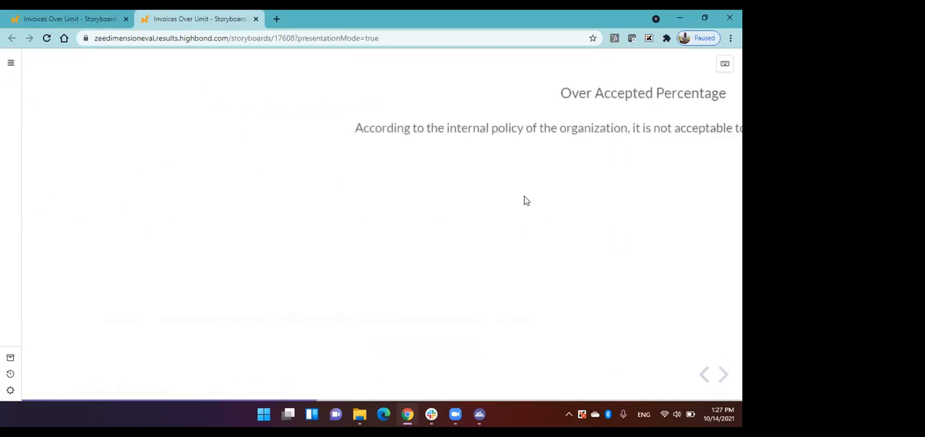
key("Right")
key("Right")
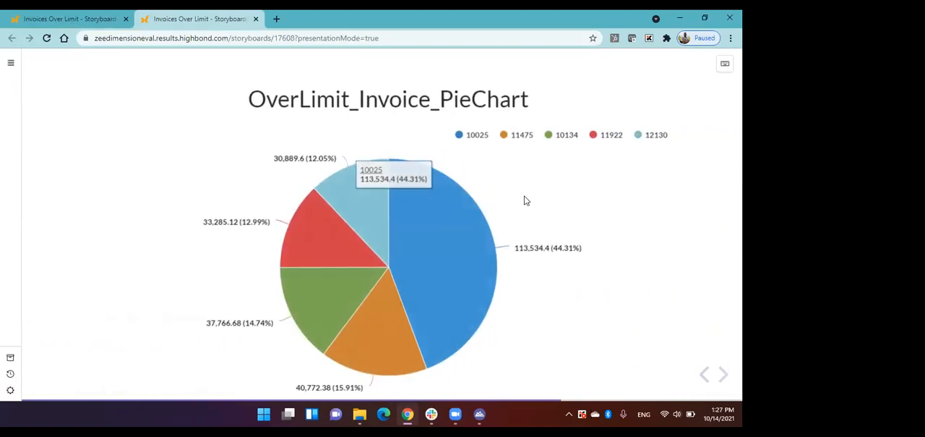
left_click(101, 26)
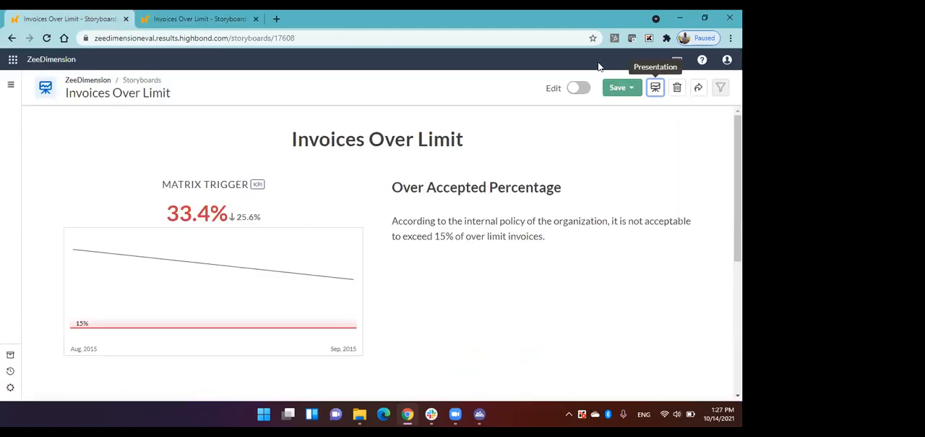
Review the storyboard's sharing options for users, public link and PDF export, and close them.
left_click(698, 87)
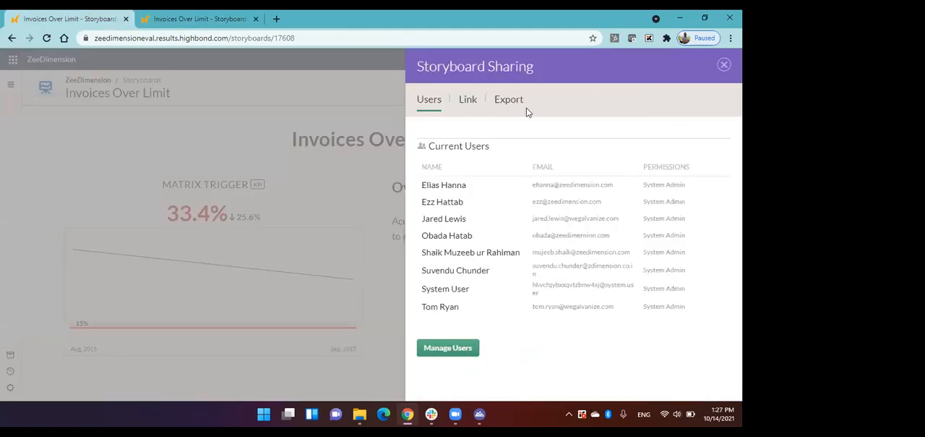
left_click(467, 105)
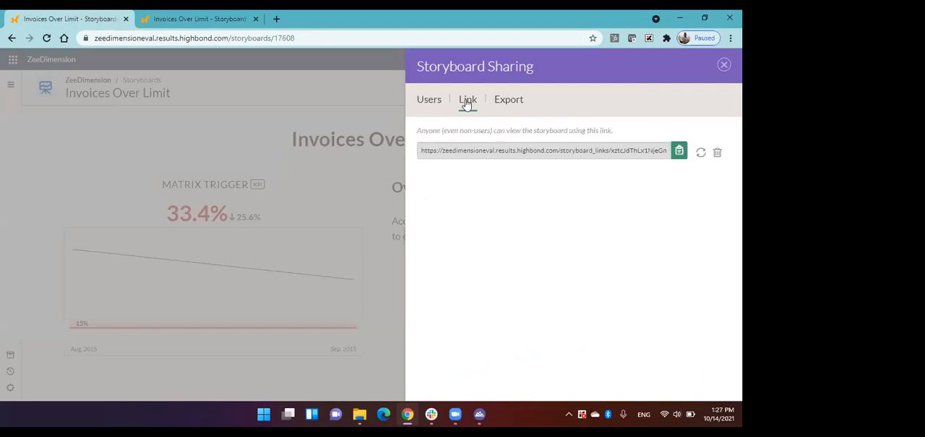
left_click(515, 107)
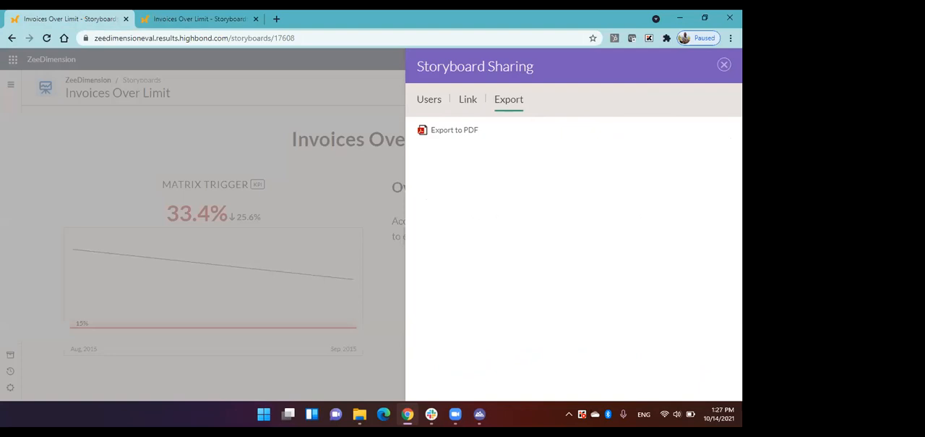
left_click(724, 65)
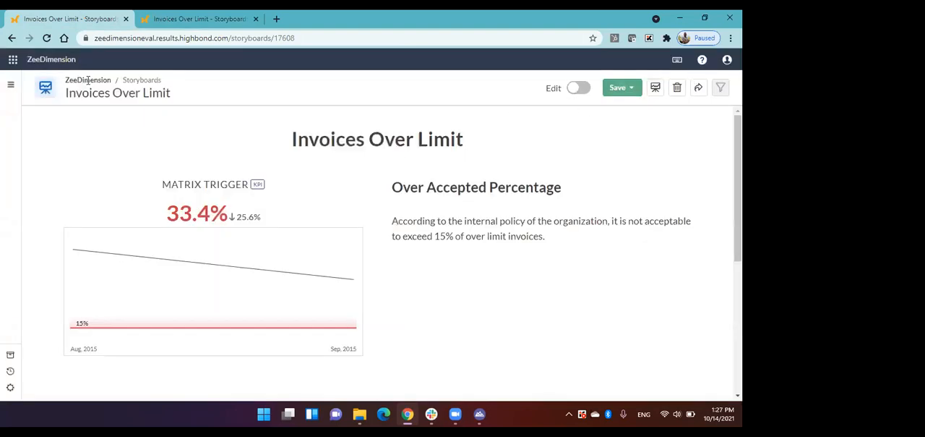
Return to the HighBond launchpad and look over its Workspace, Automation and Setup apps.
left_click(32, 64)
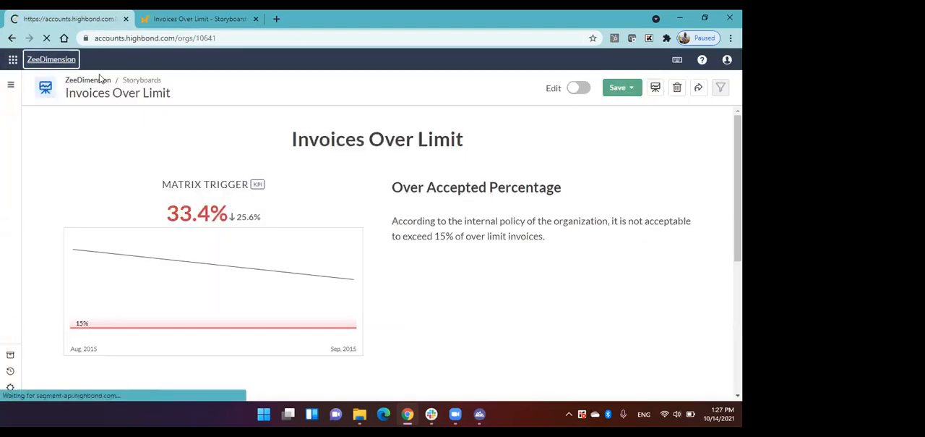
scroll(290, 144, "down", 1)
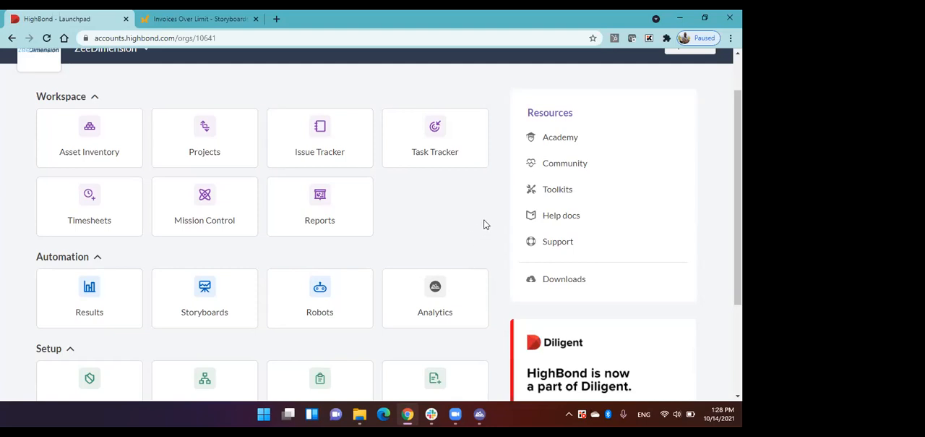
scroll(484, 225, "down", 1)
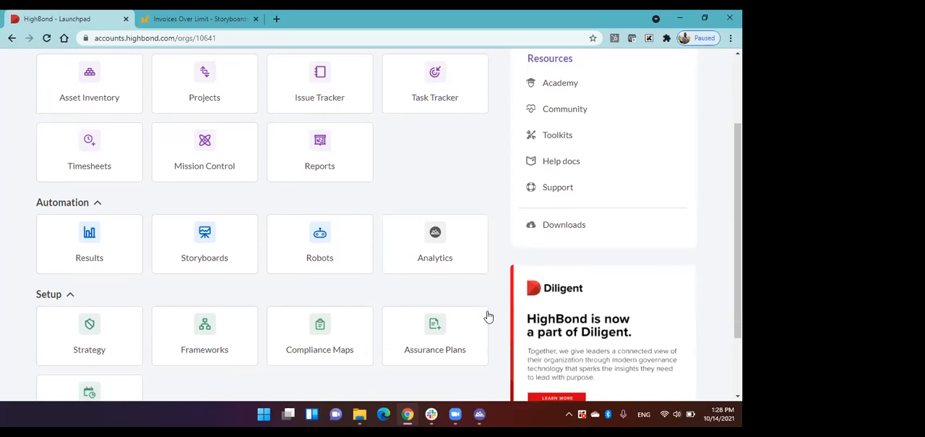
Switch to ACL Analytics and open the Ap_Trans table from the Accounts_Payable folder.
left_click(481, 411)
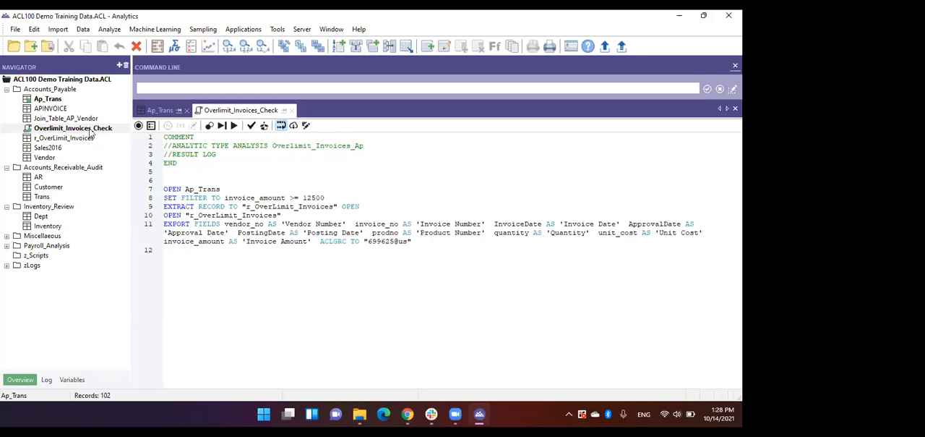
double_click(61, 101)
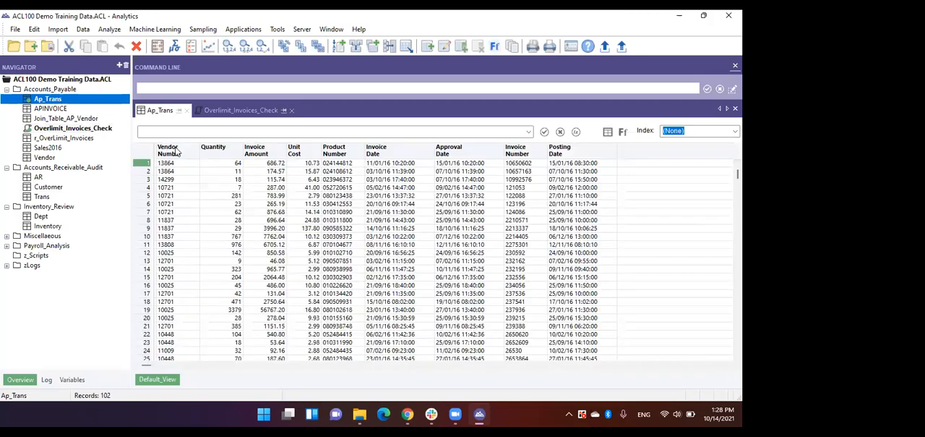